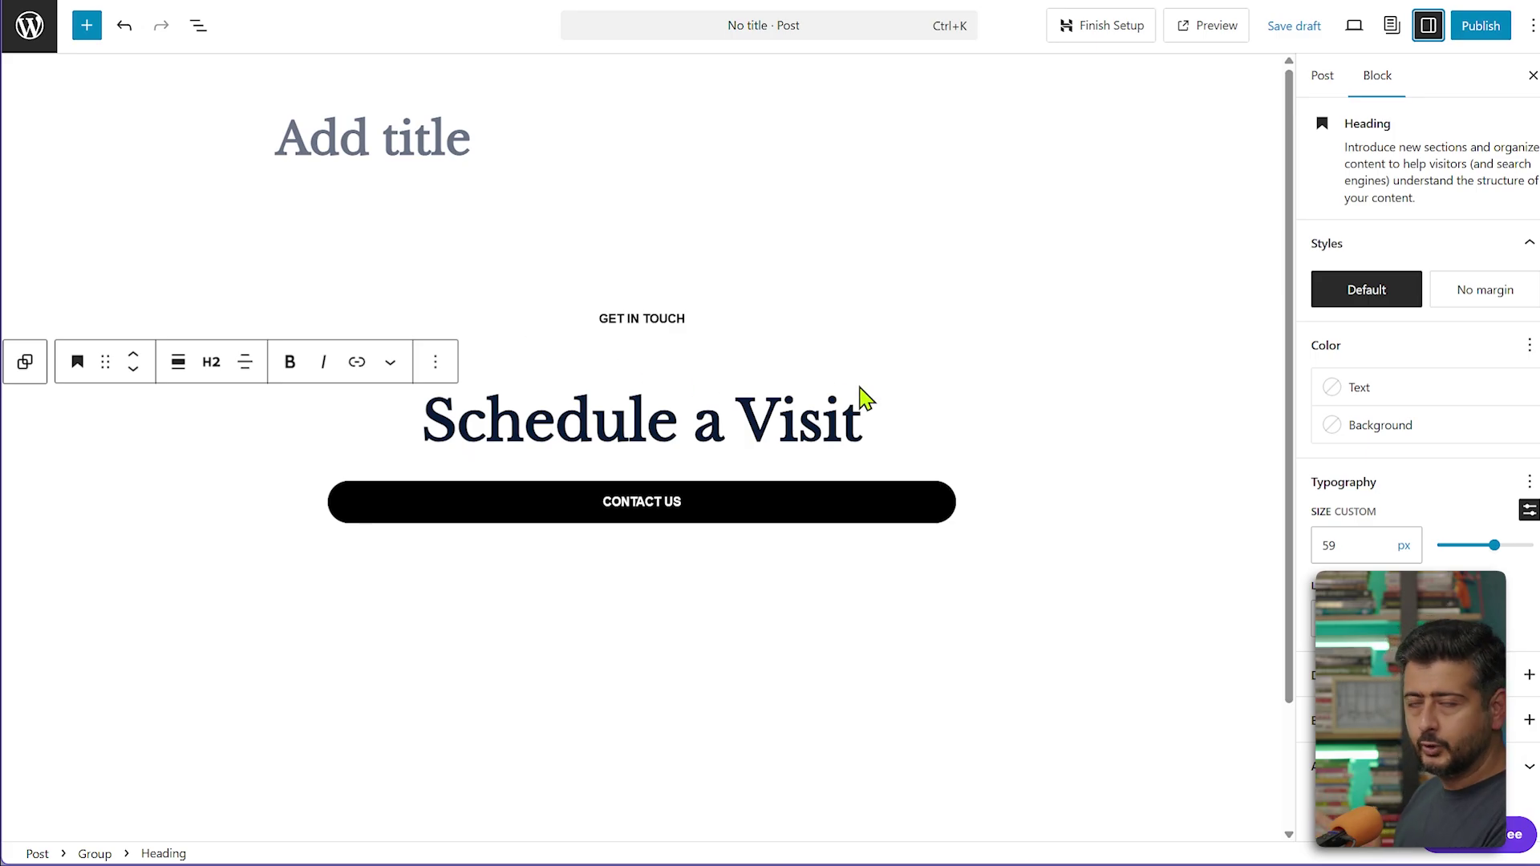
- Select the Schedule a Visit heading and browse the full list of its block actions
triple_click(832, 413)
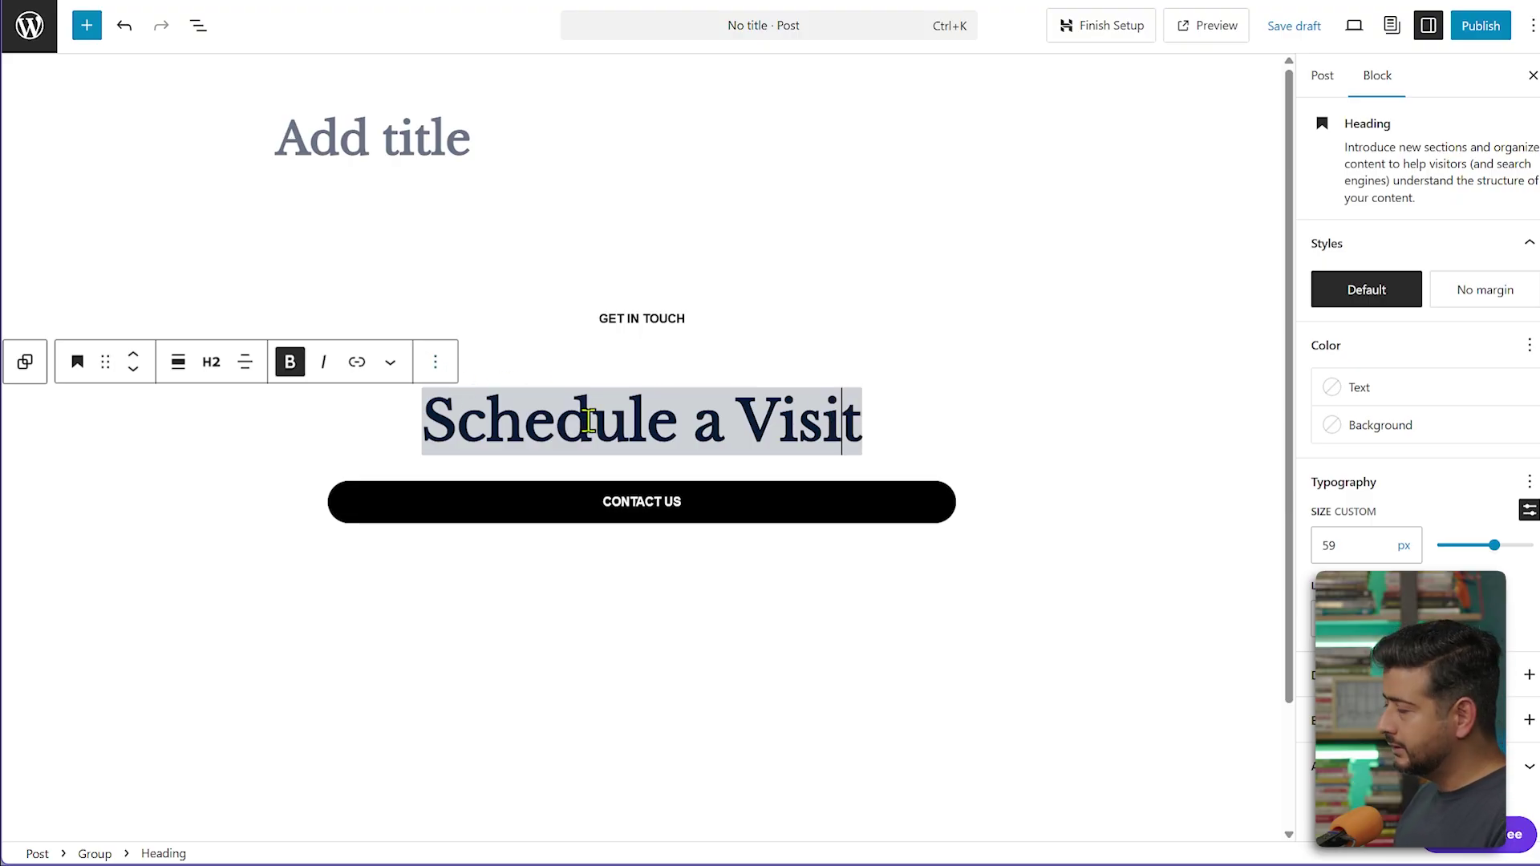
click(435, 362)
scroll(545, 706, down, 2)
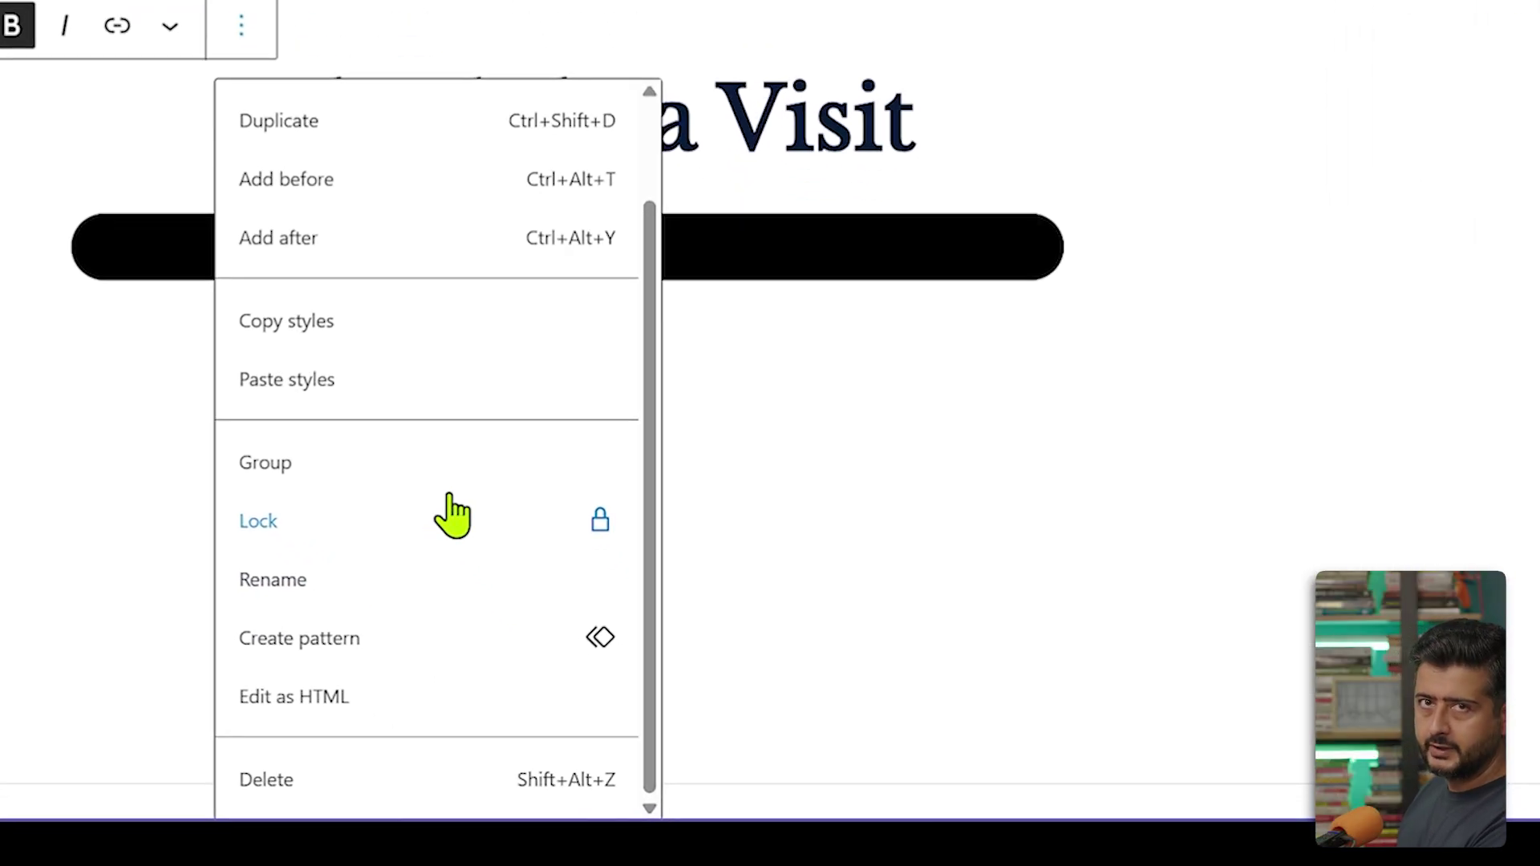
scroll(452, 514, up, 2)
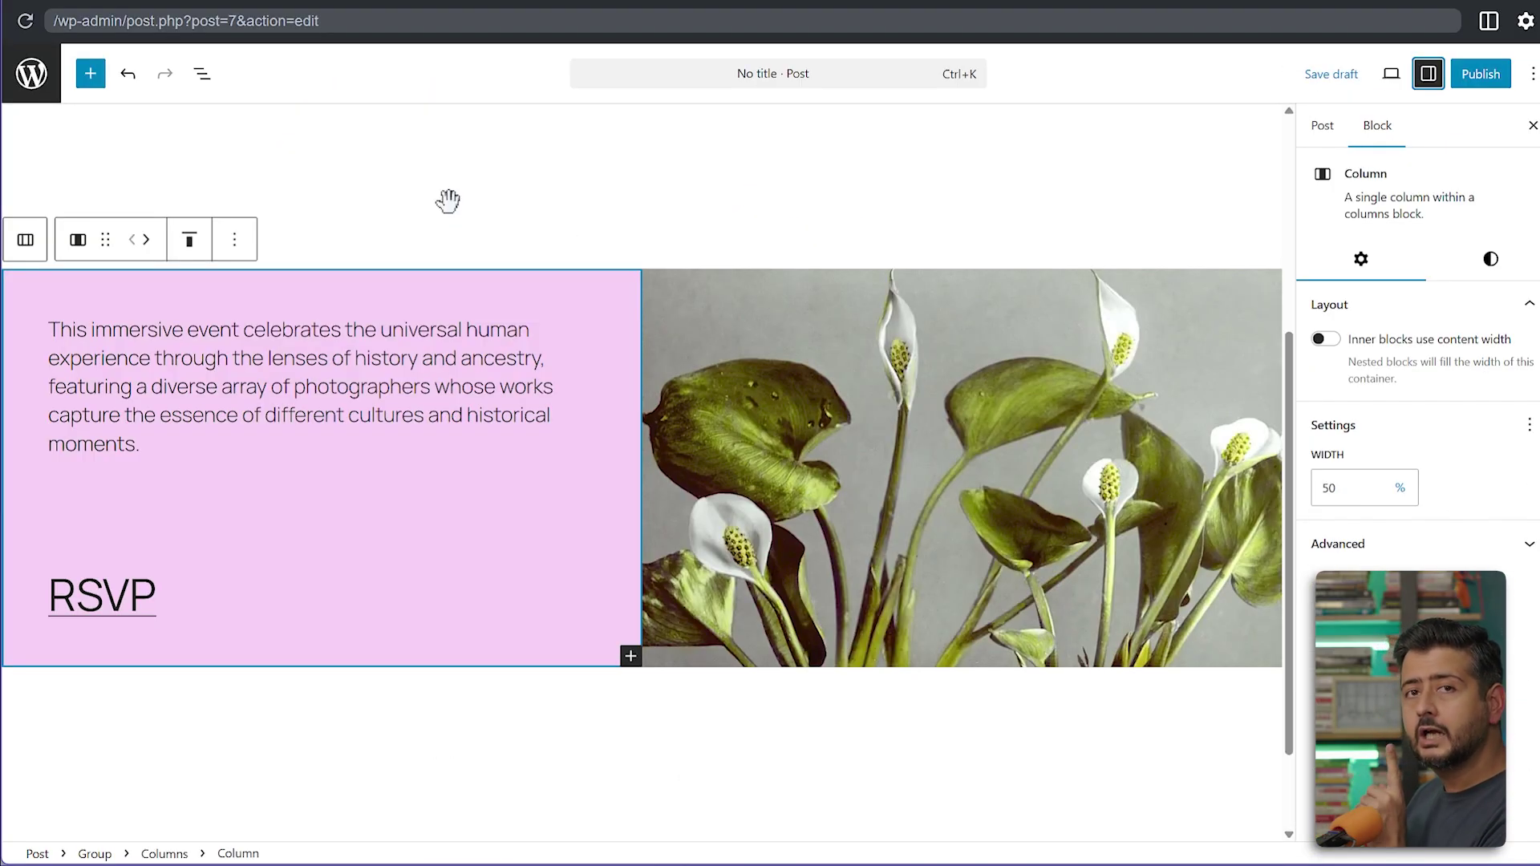
- Add the note 'Let's change this image' to the lily cover image block
click(842, 365)
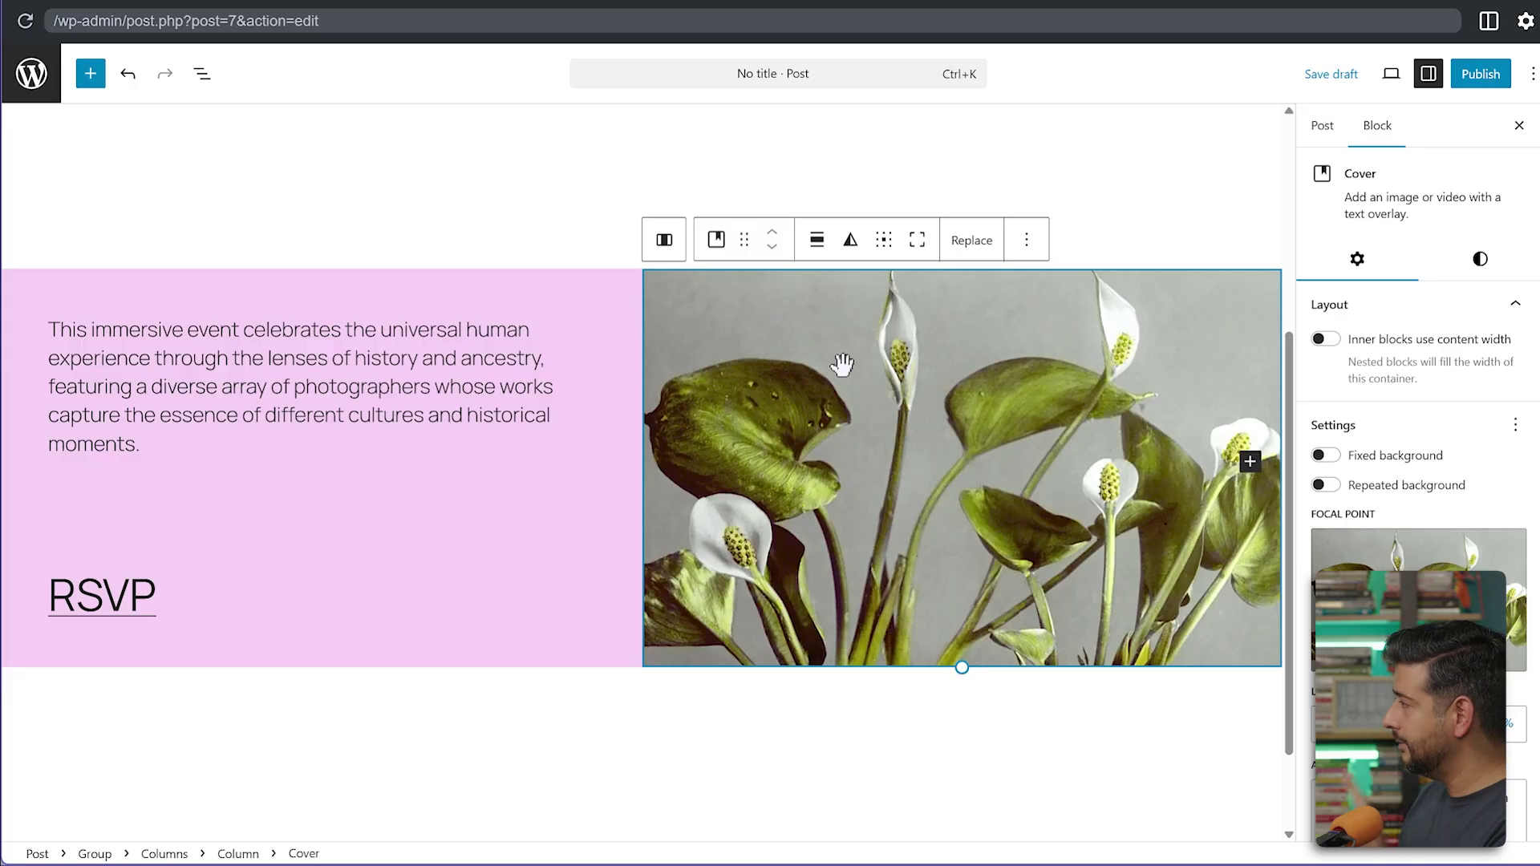
click(1027, 239)
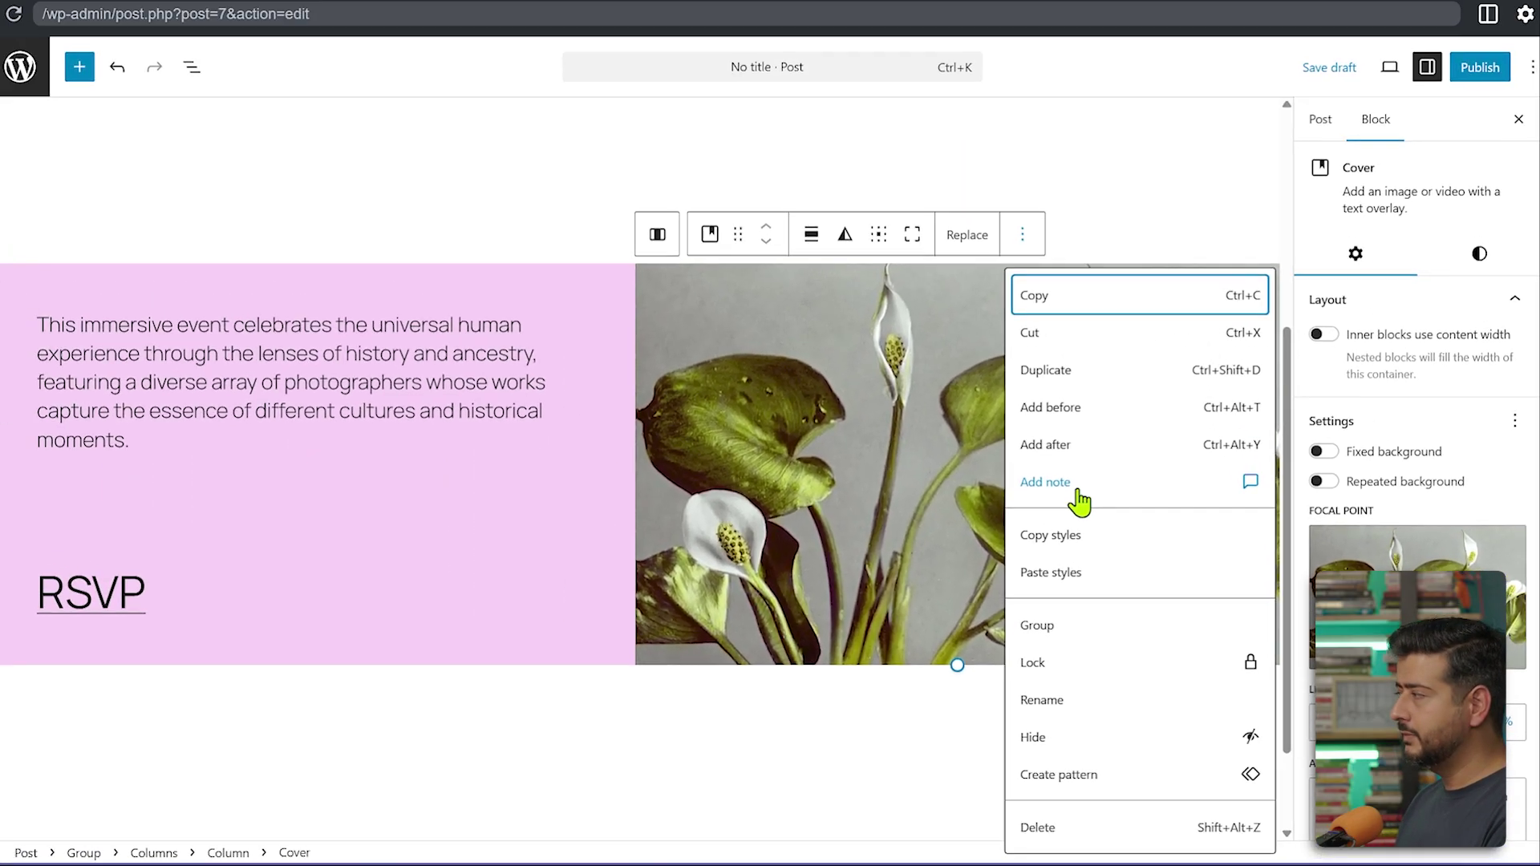
click(795, 225)
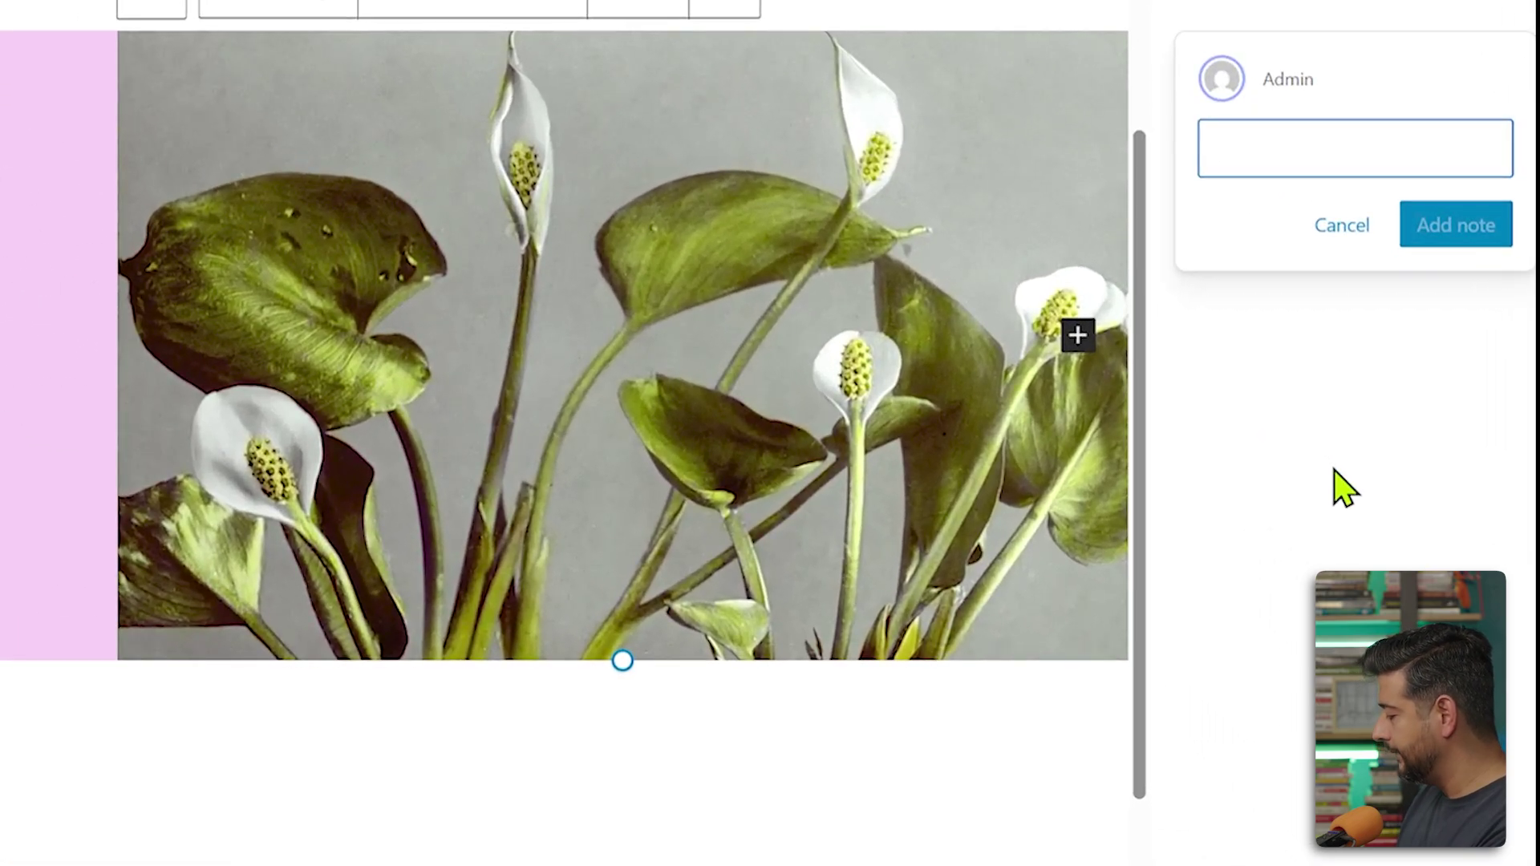
text(Let's change this)
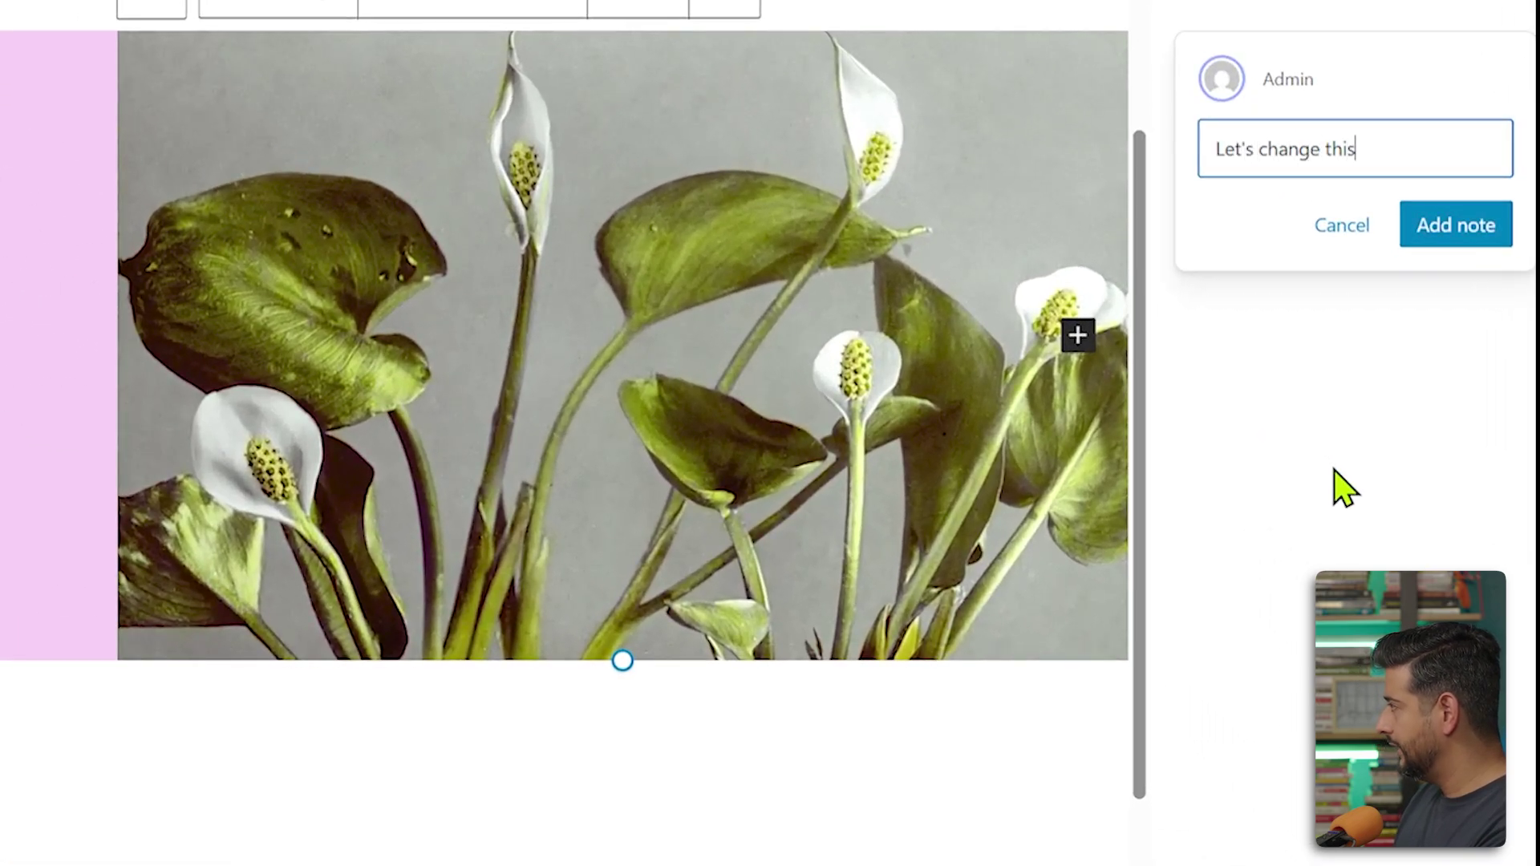
text( image)
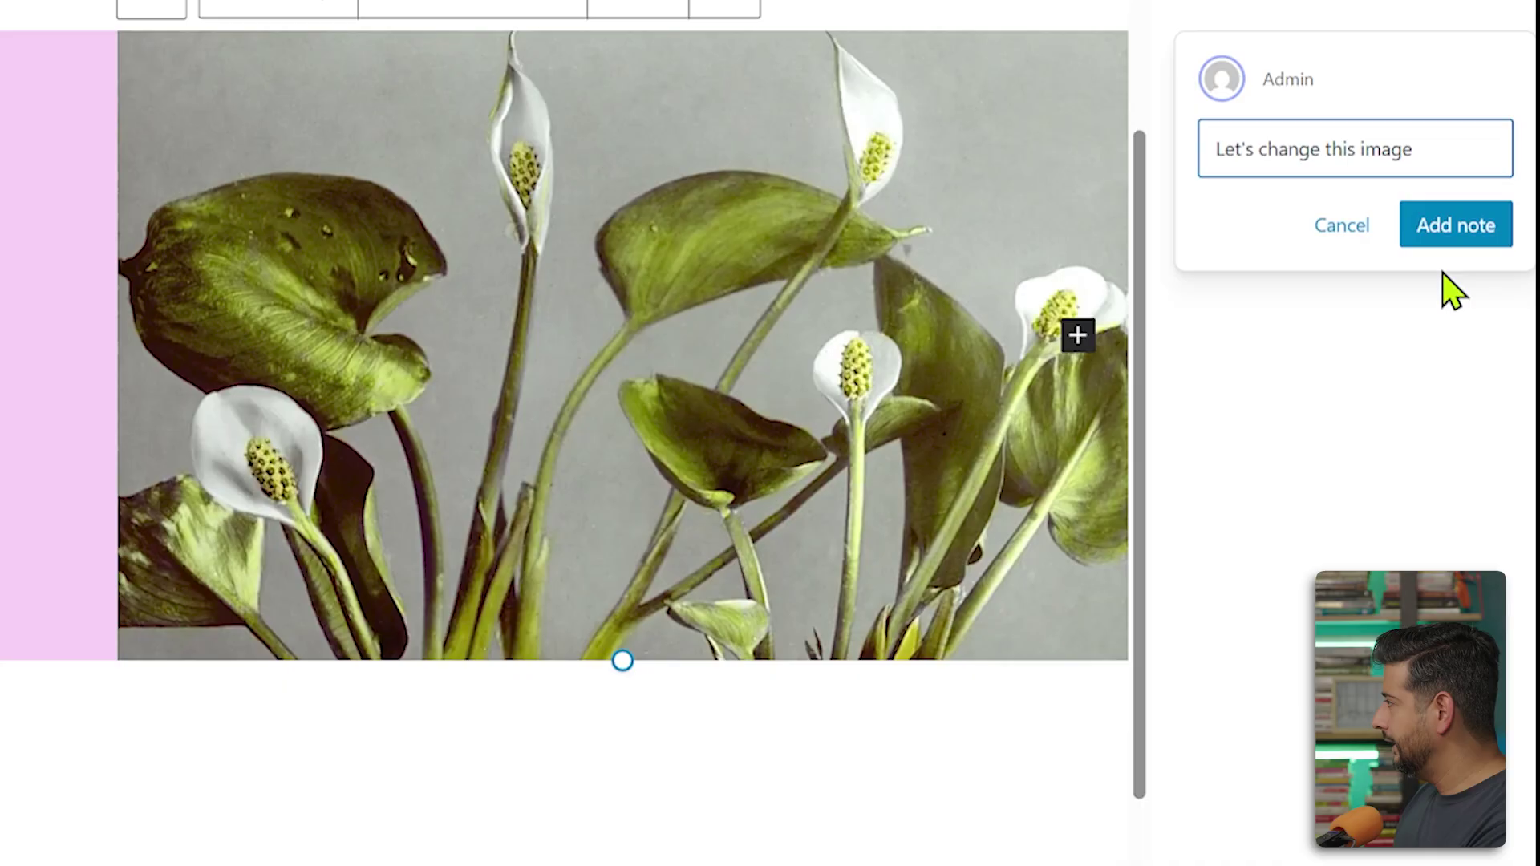
click(1454, 237)
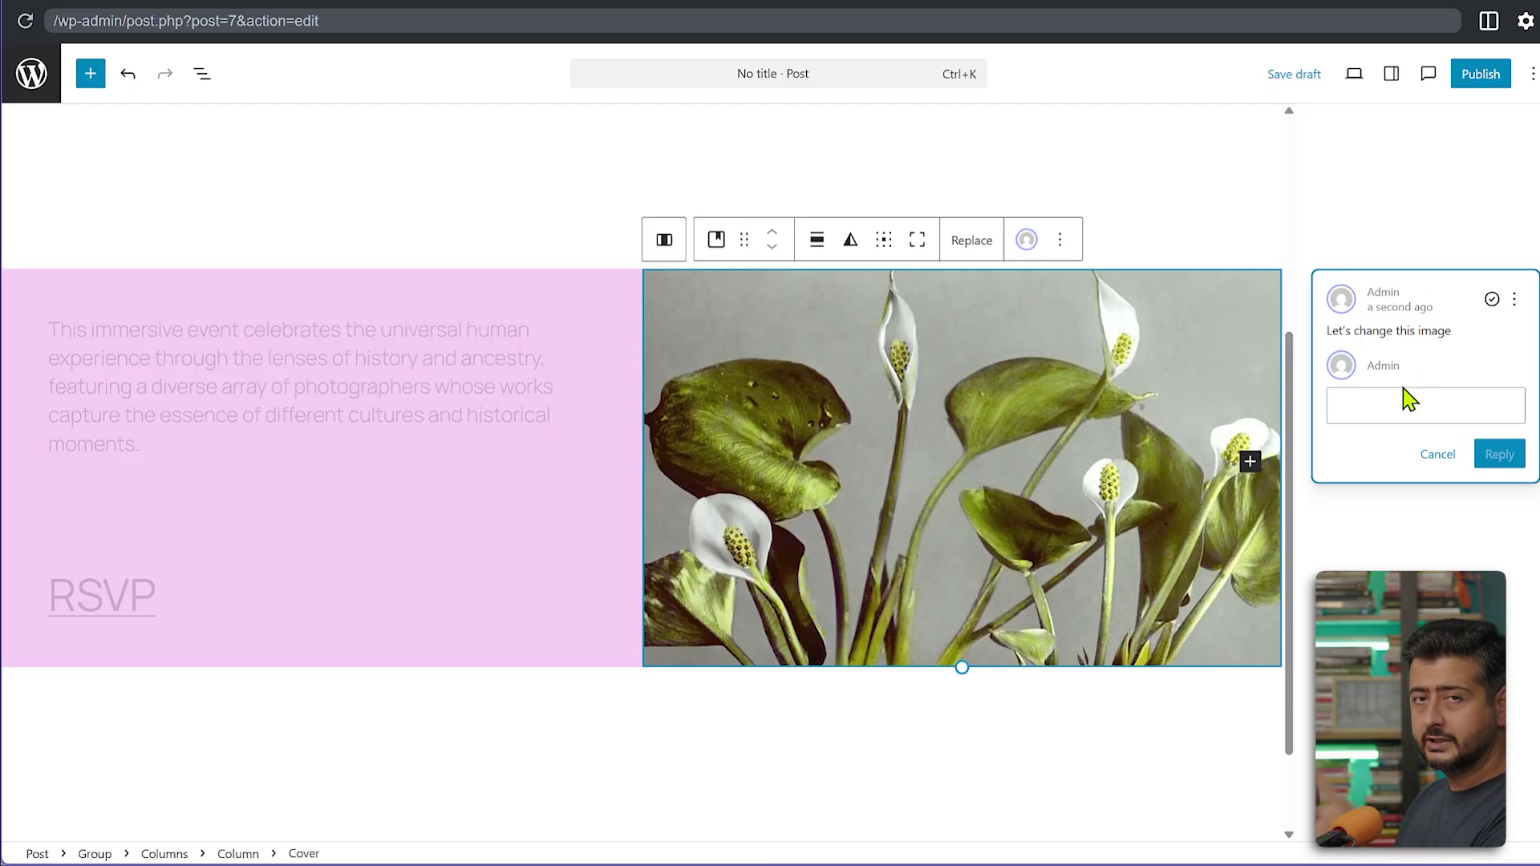
- Check the note's edit and delete options, then toggle Settings and leave the All notes panel showing
click(1516, 304)
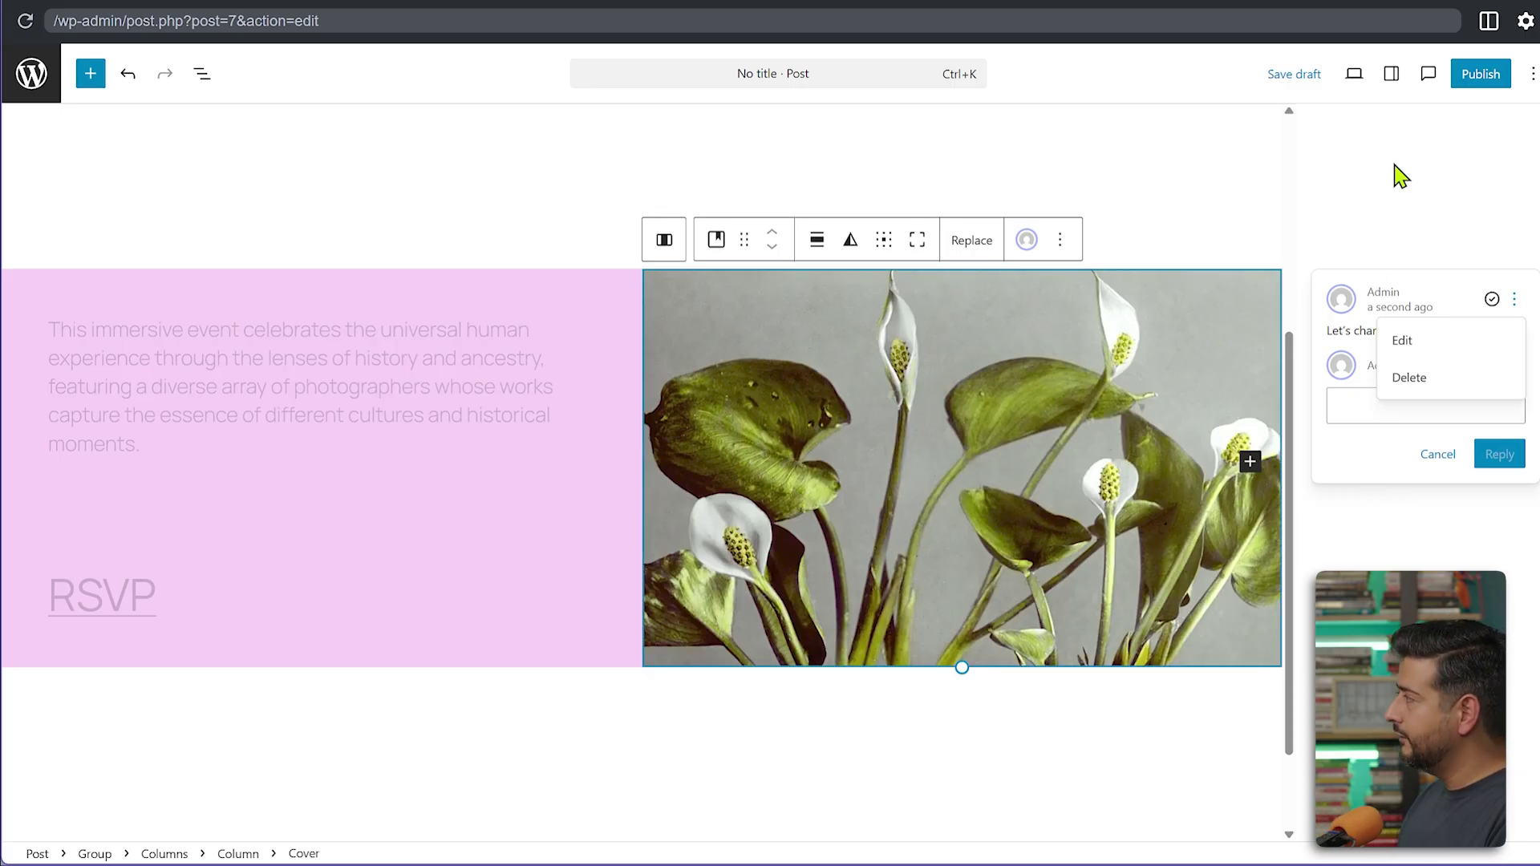
click(1431, 80)
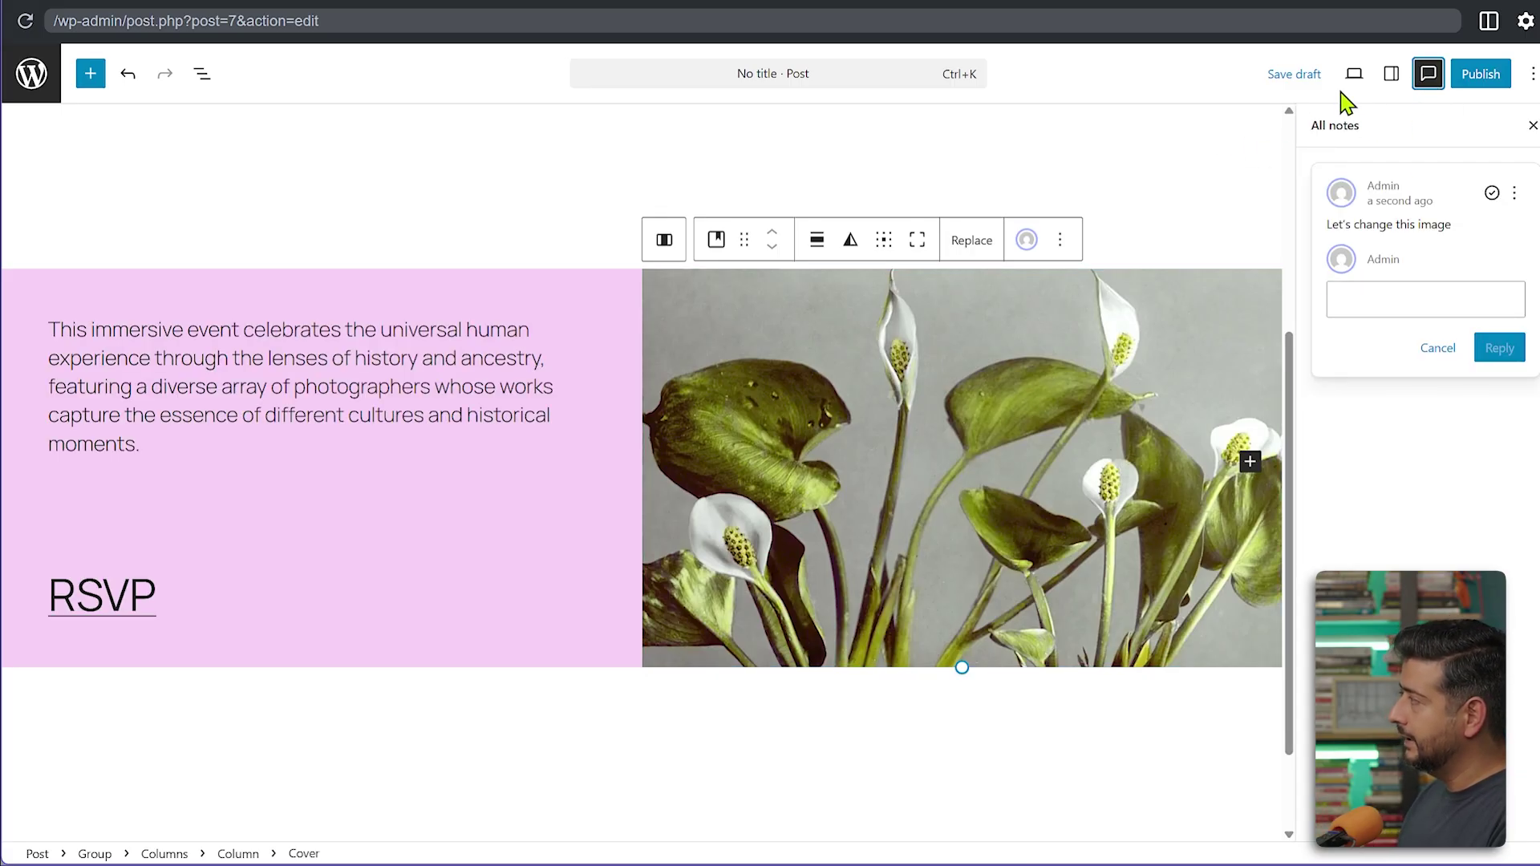
click(1428, 80)
click(1391, 77)
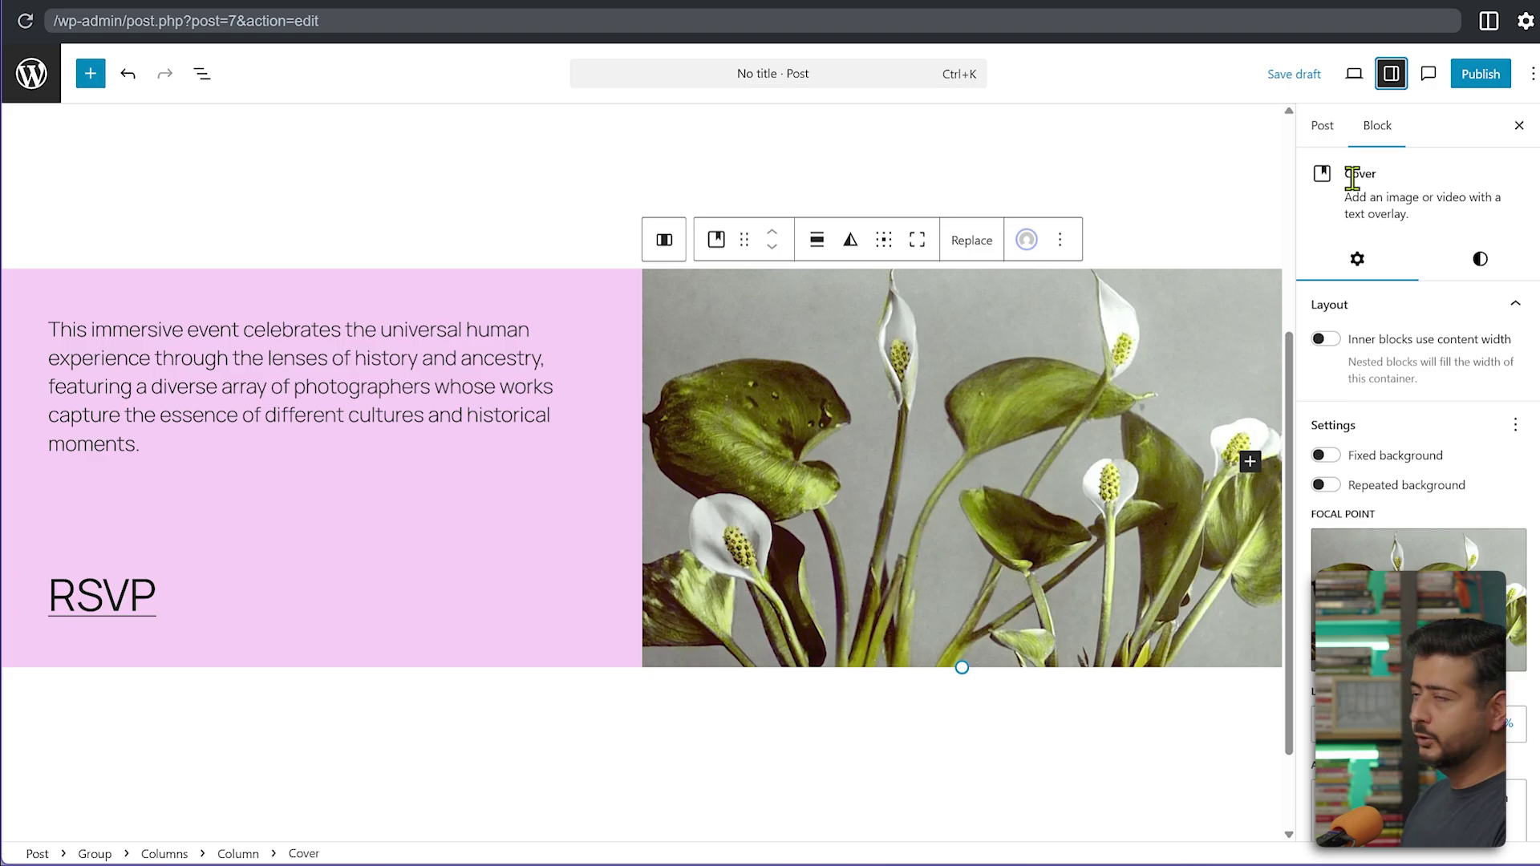
click(1428, 74)
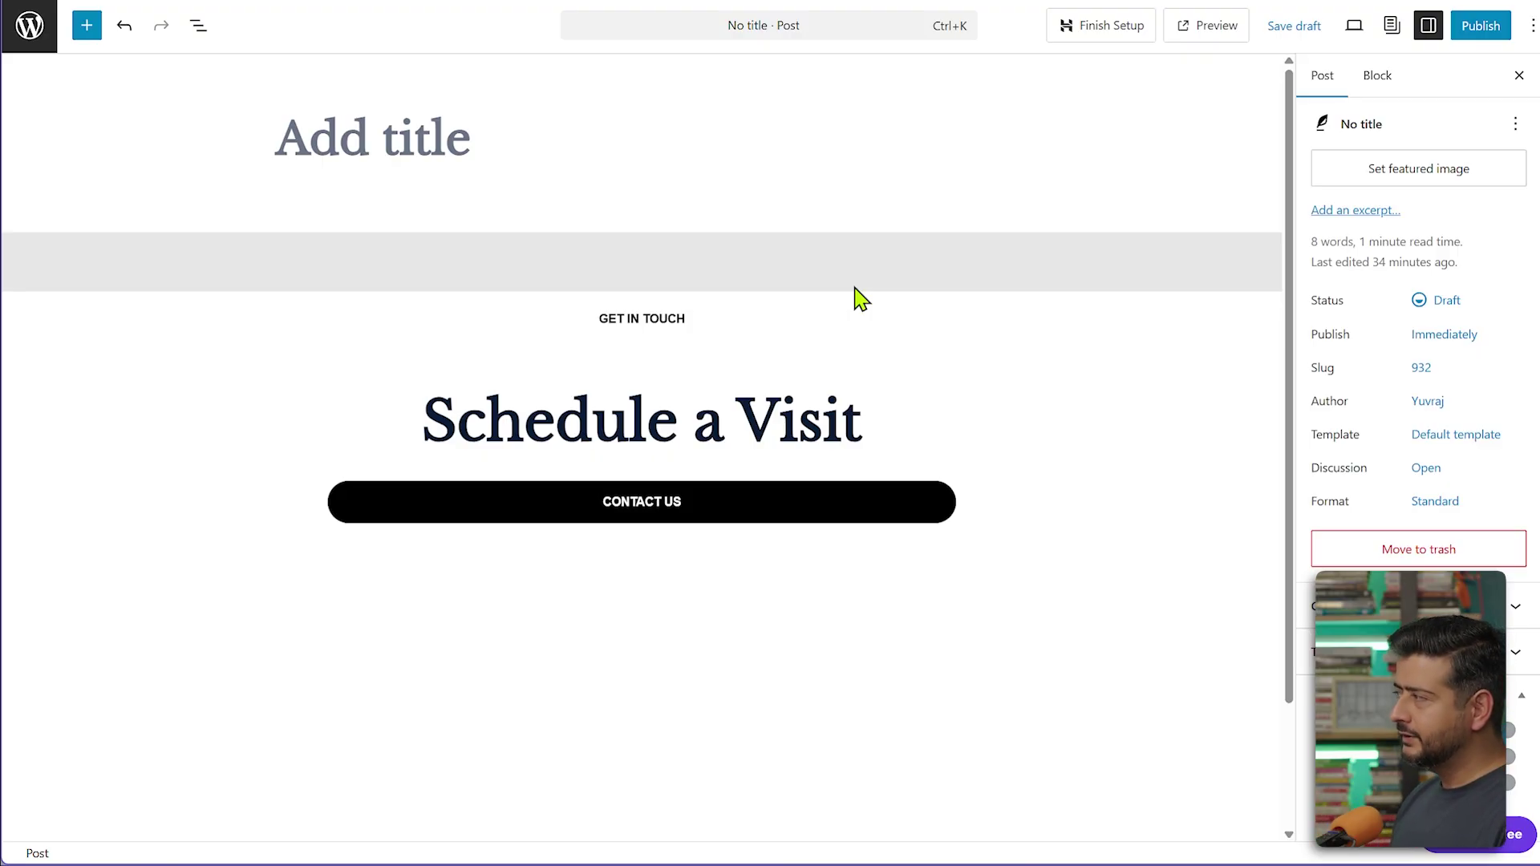
- Select the Call to action with book links group from the List View outline
triple_click(811, 425)
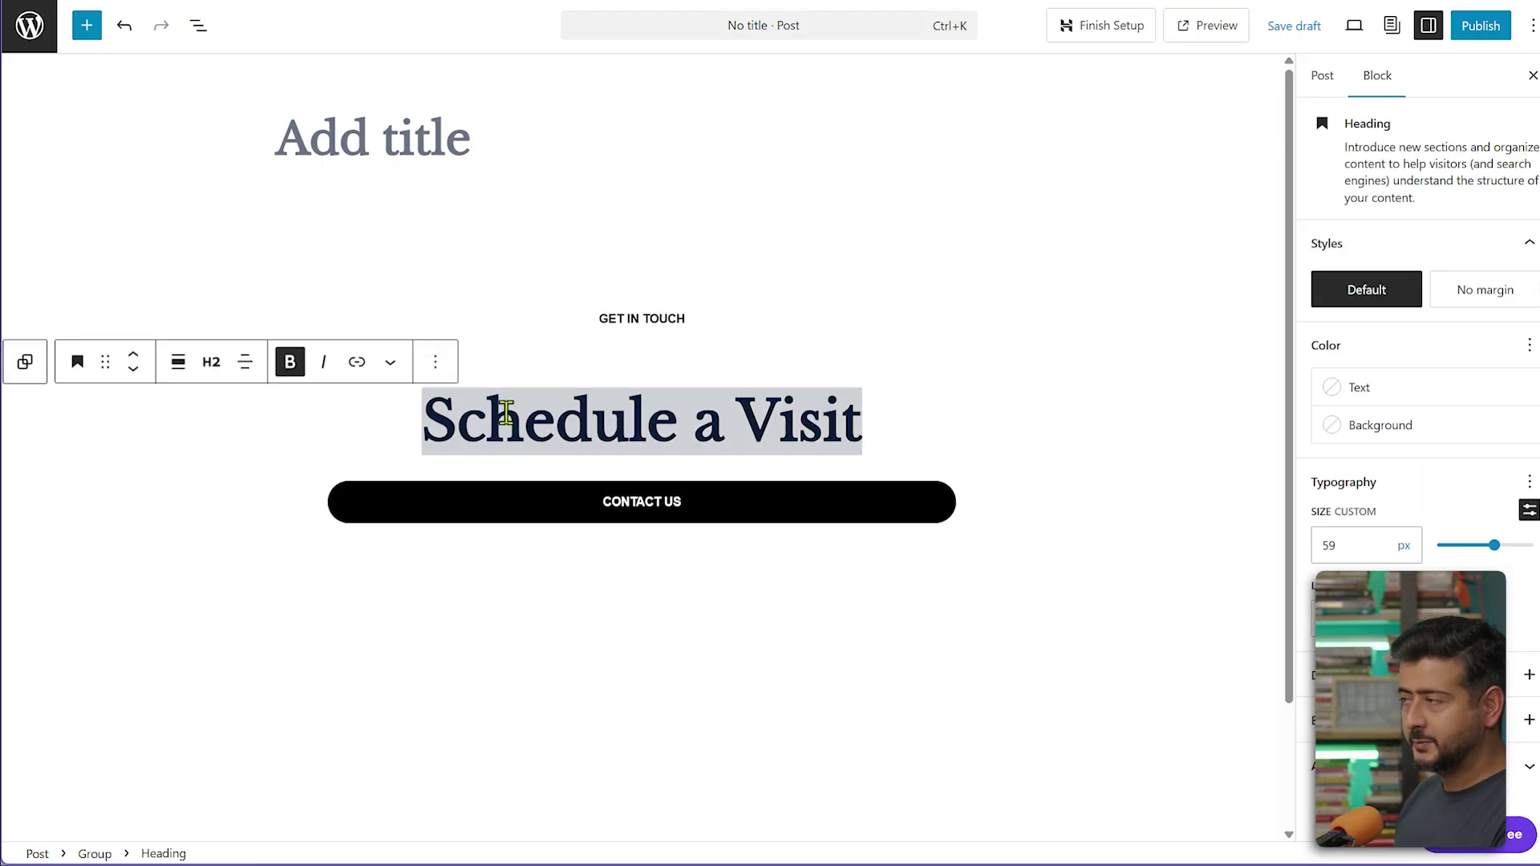
click(436, 364)
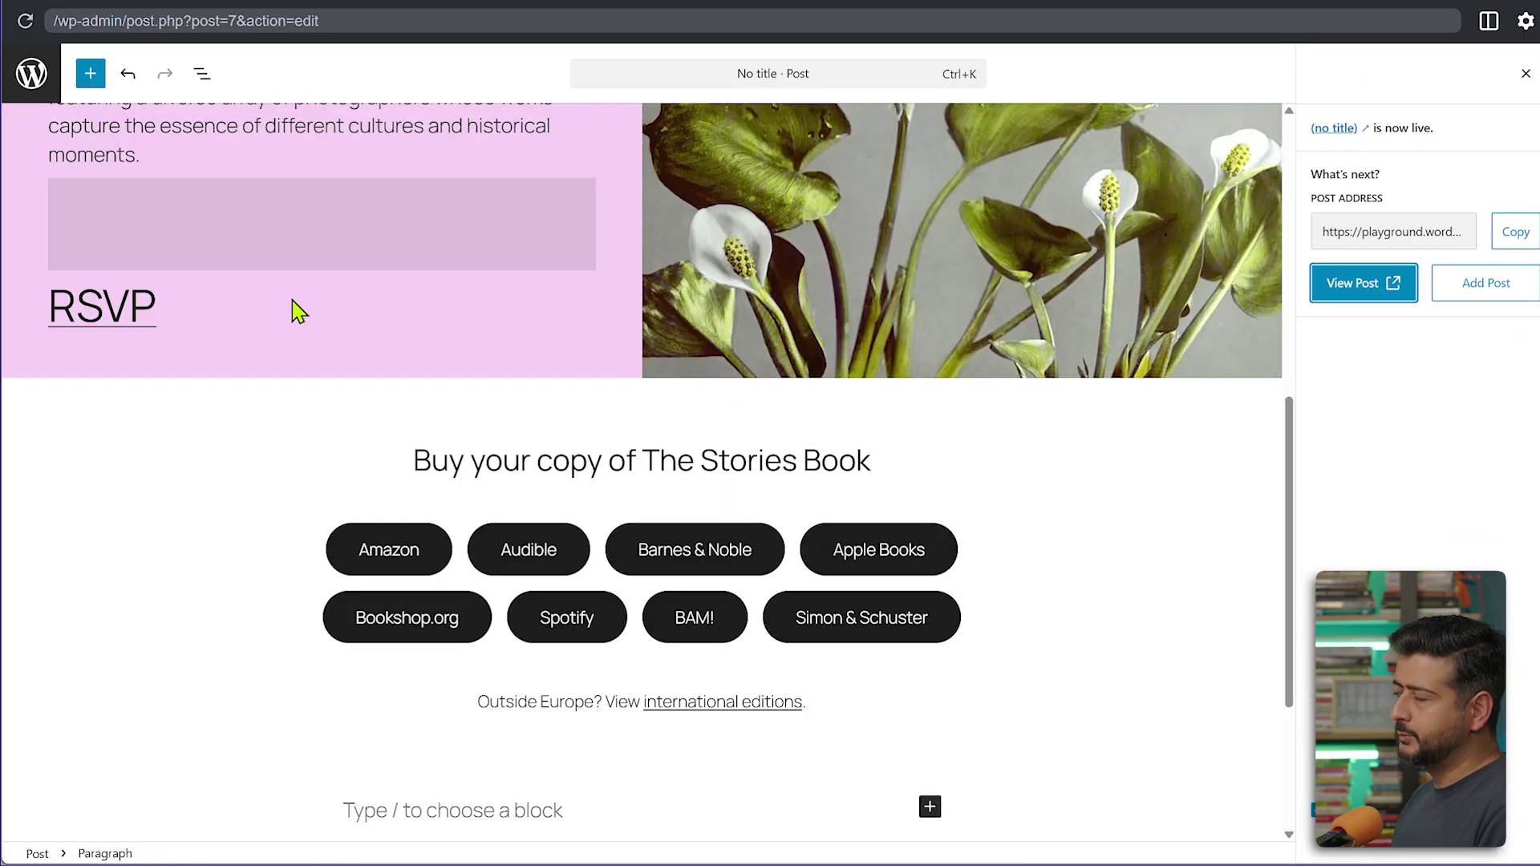
click(458, 459)
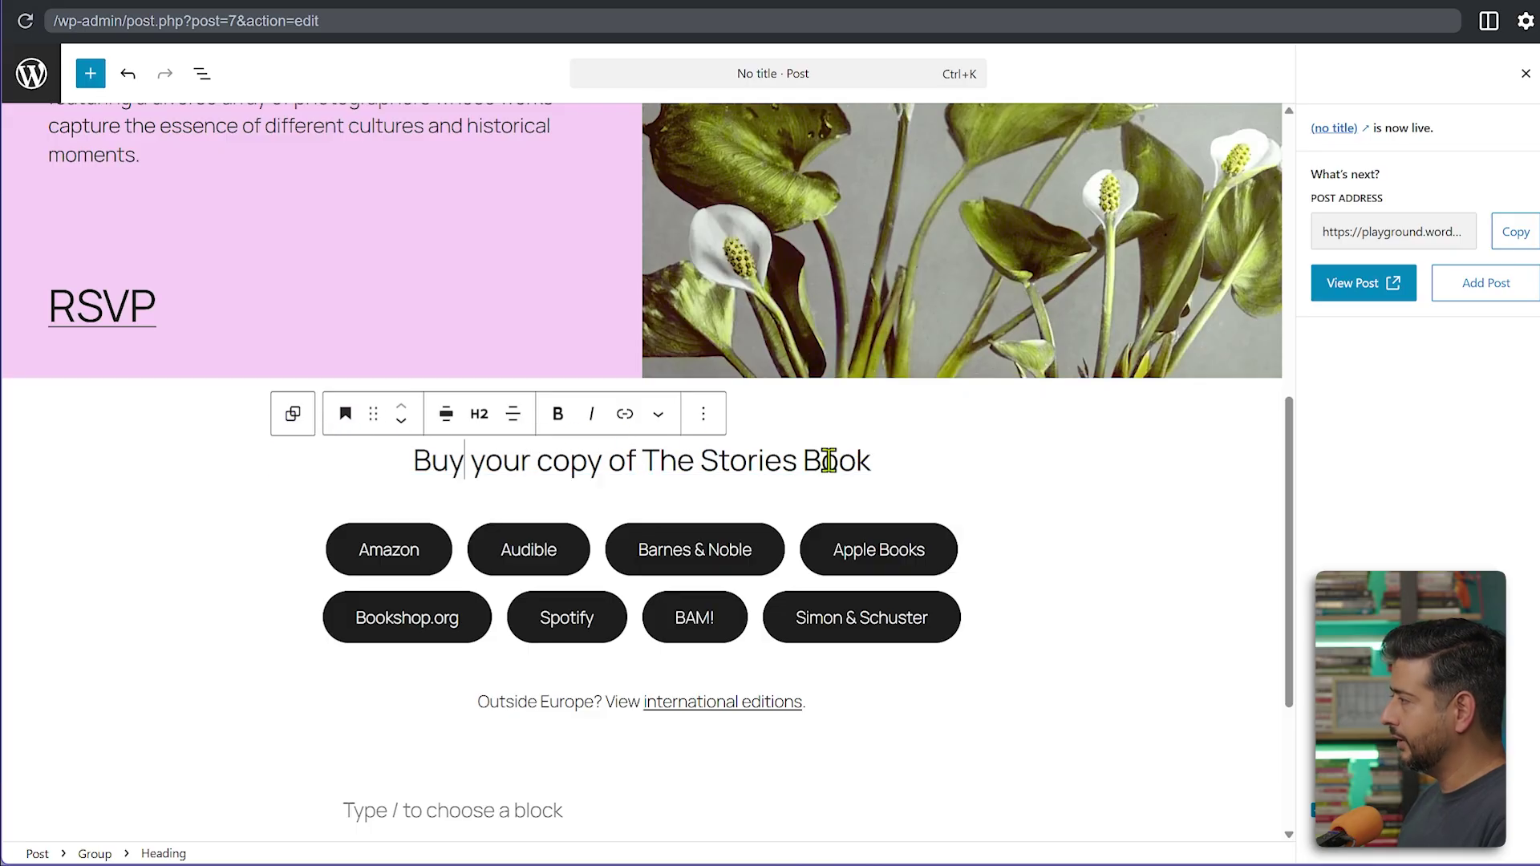
click(202, 73)
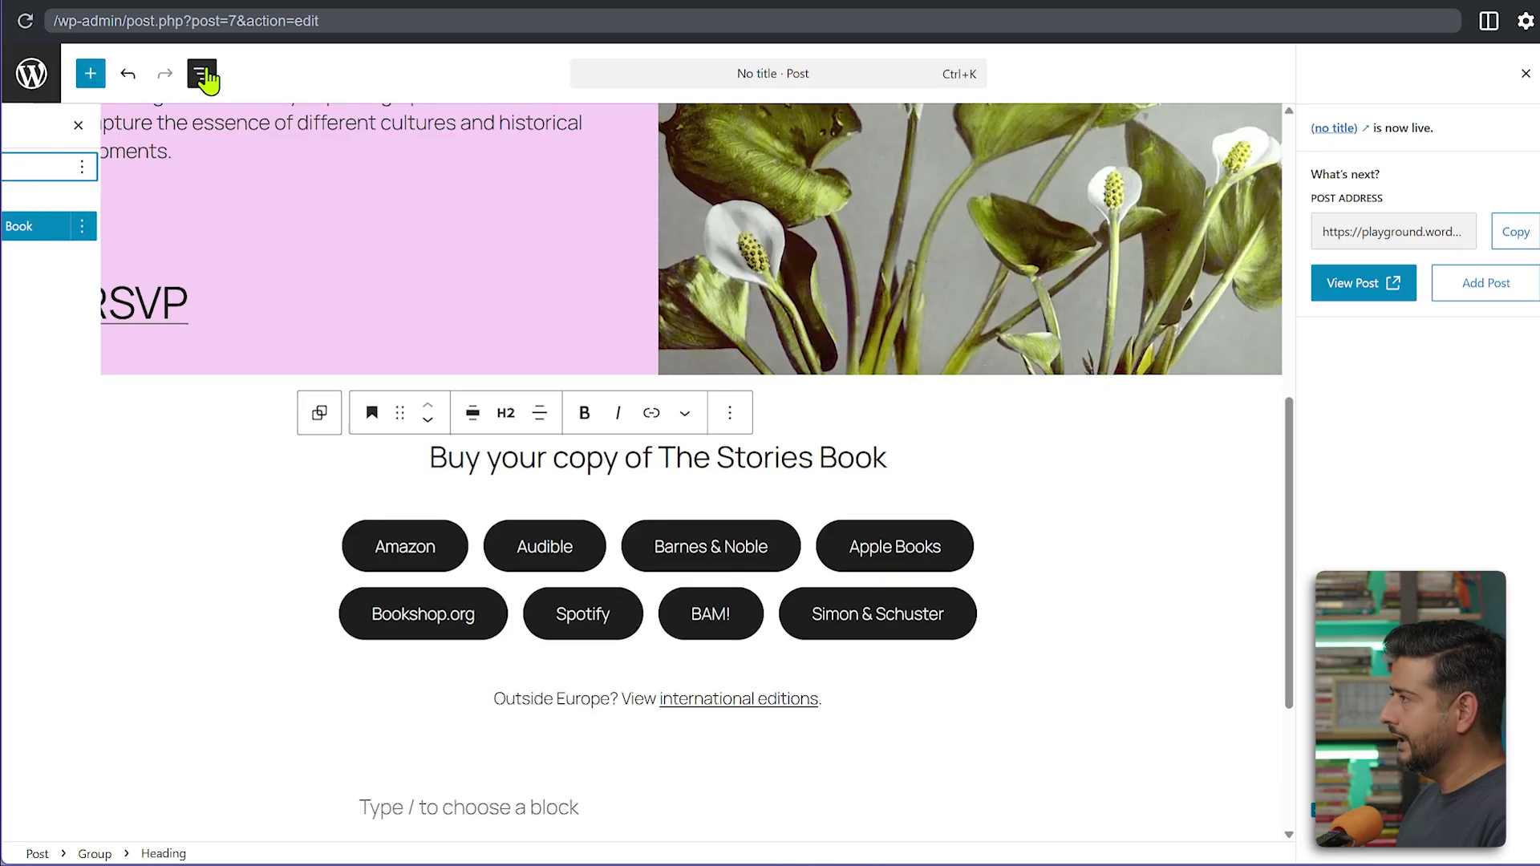
click(139, 196)
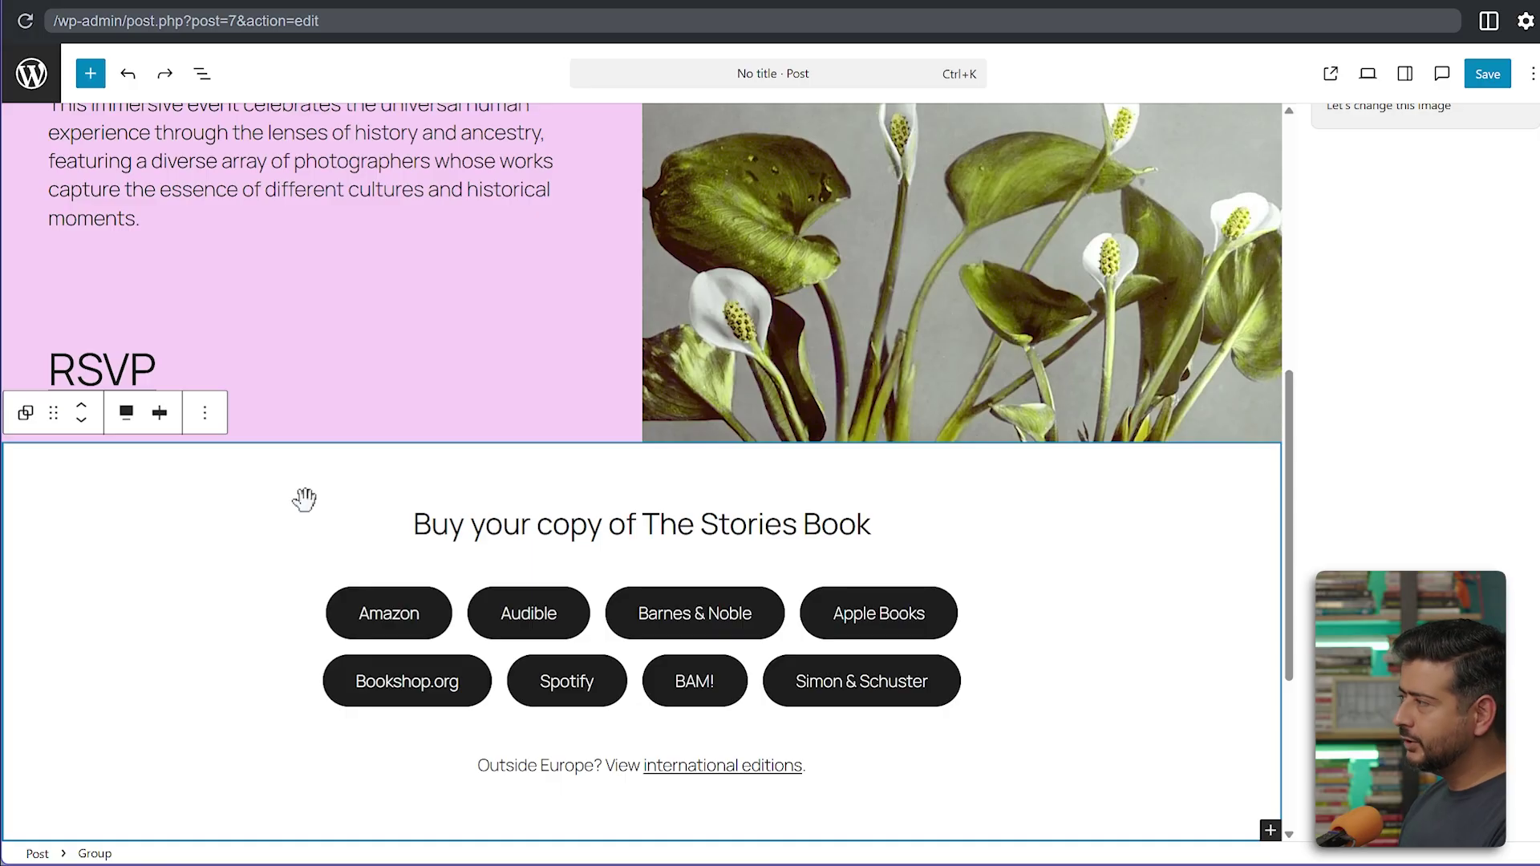
- Hide the Buy your copy book-links group and save the post
click(204, 412)
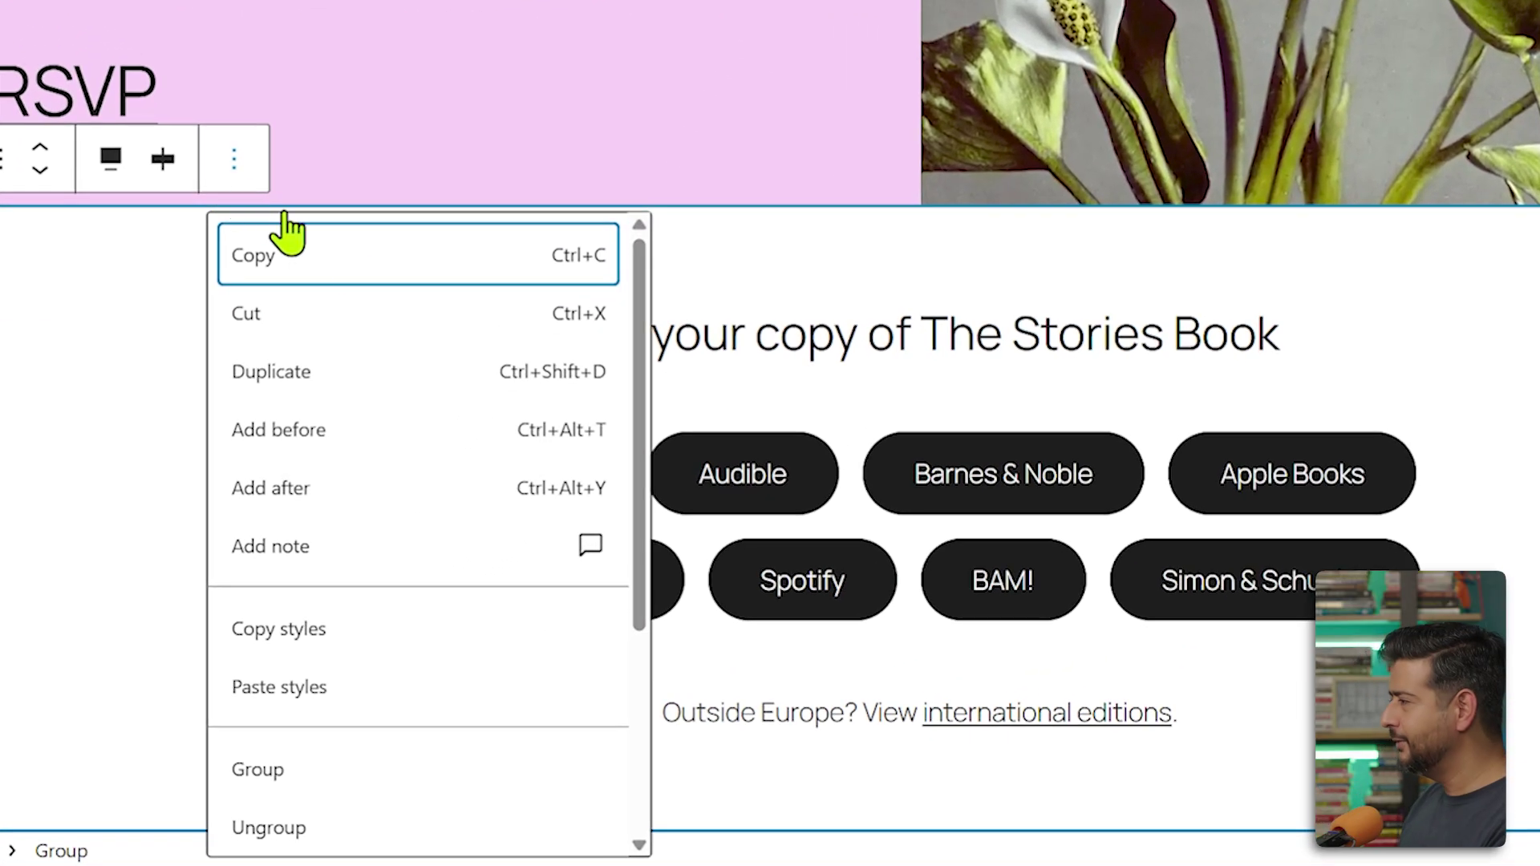
scroll(359, 477, down, 3)
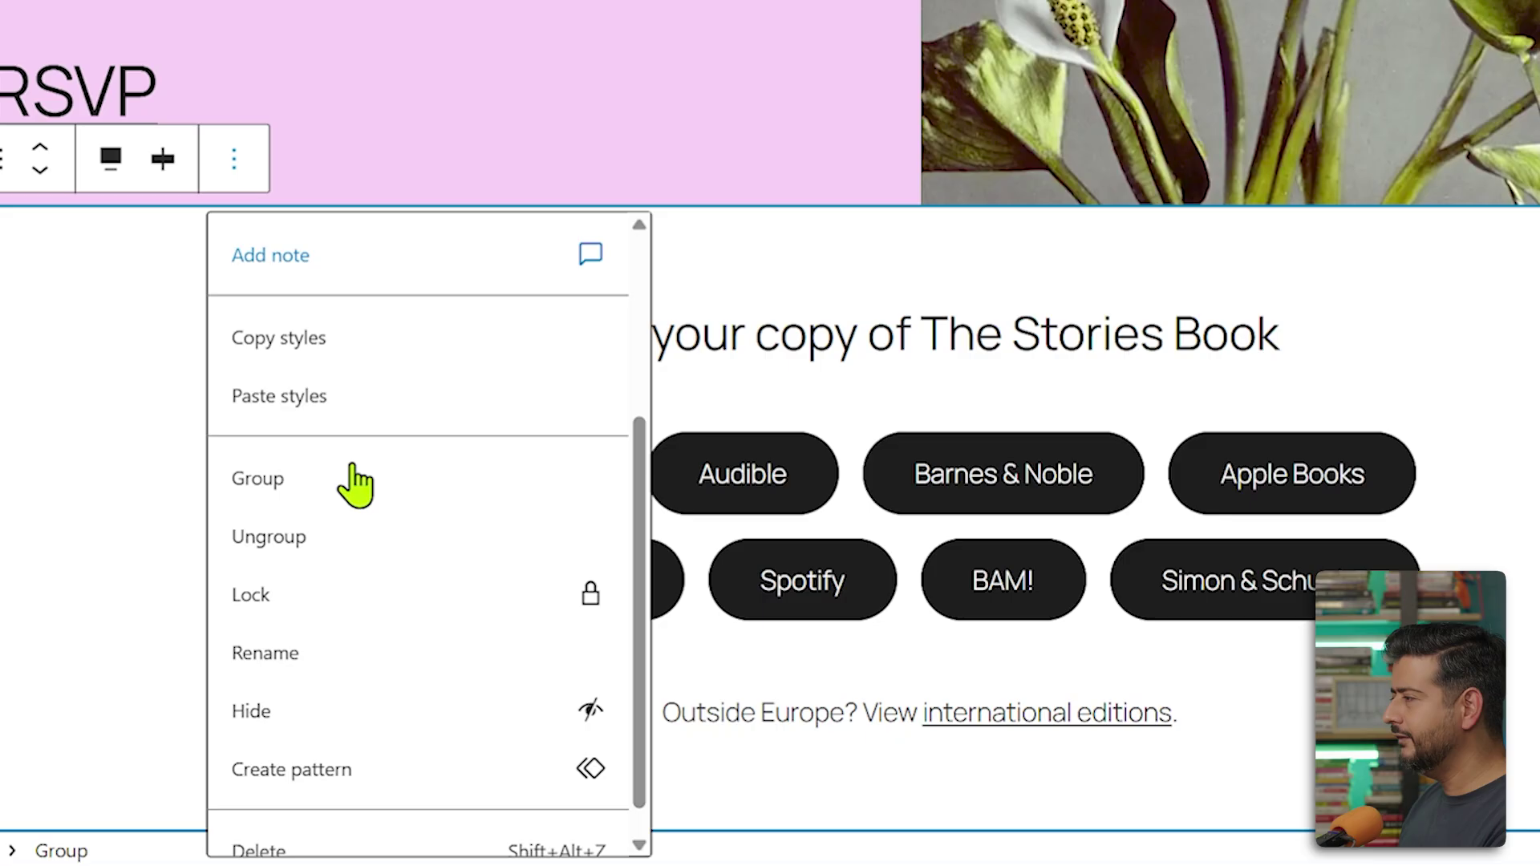
click(283, 713)
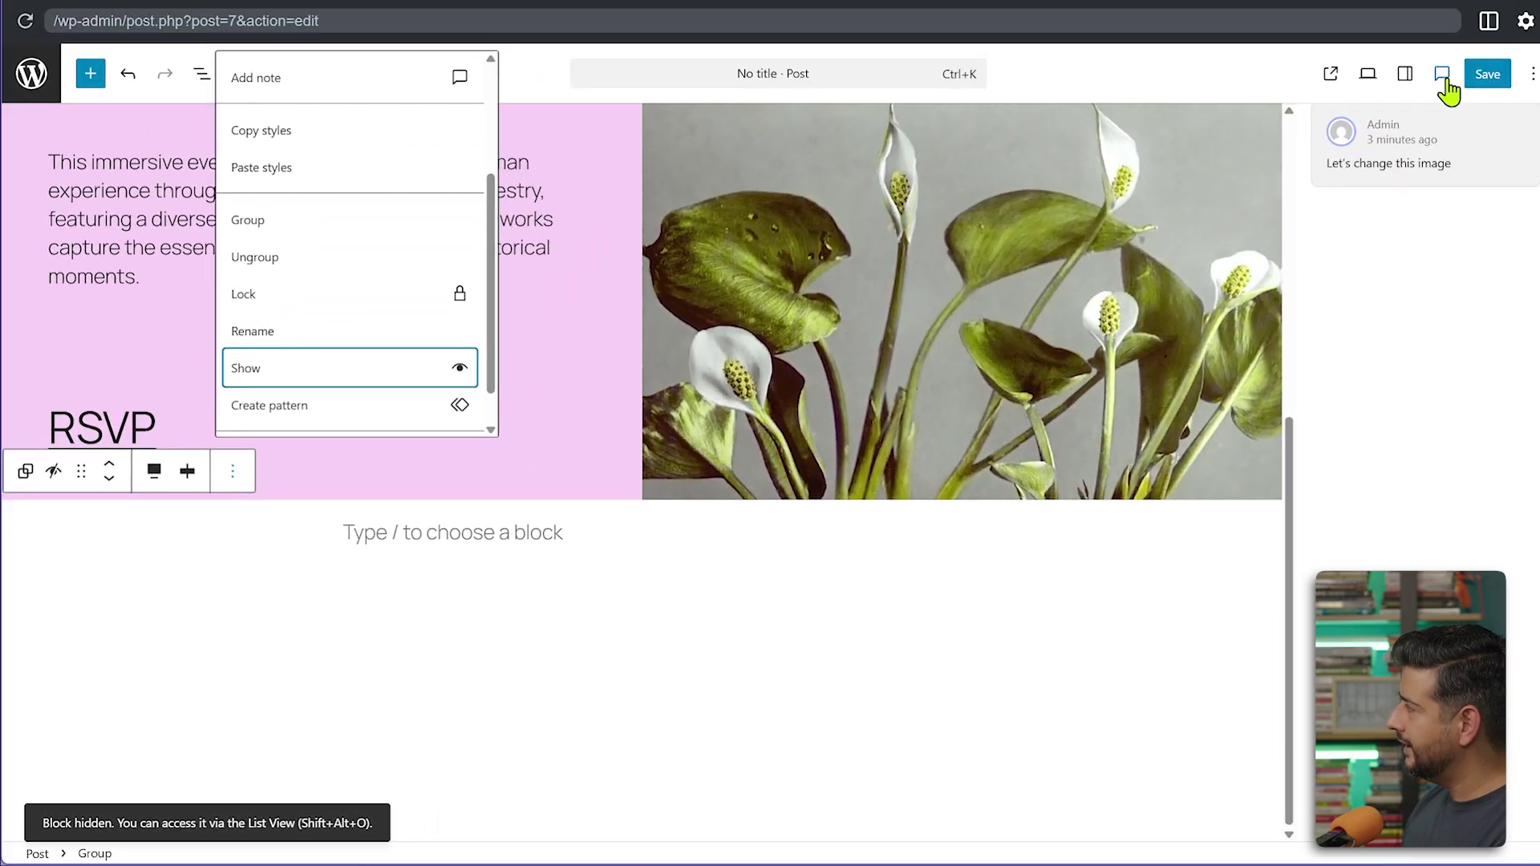
click(1478, 74)
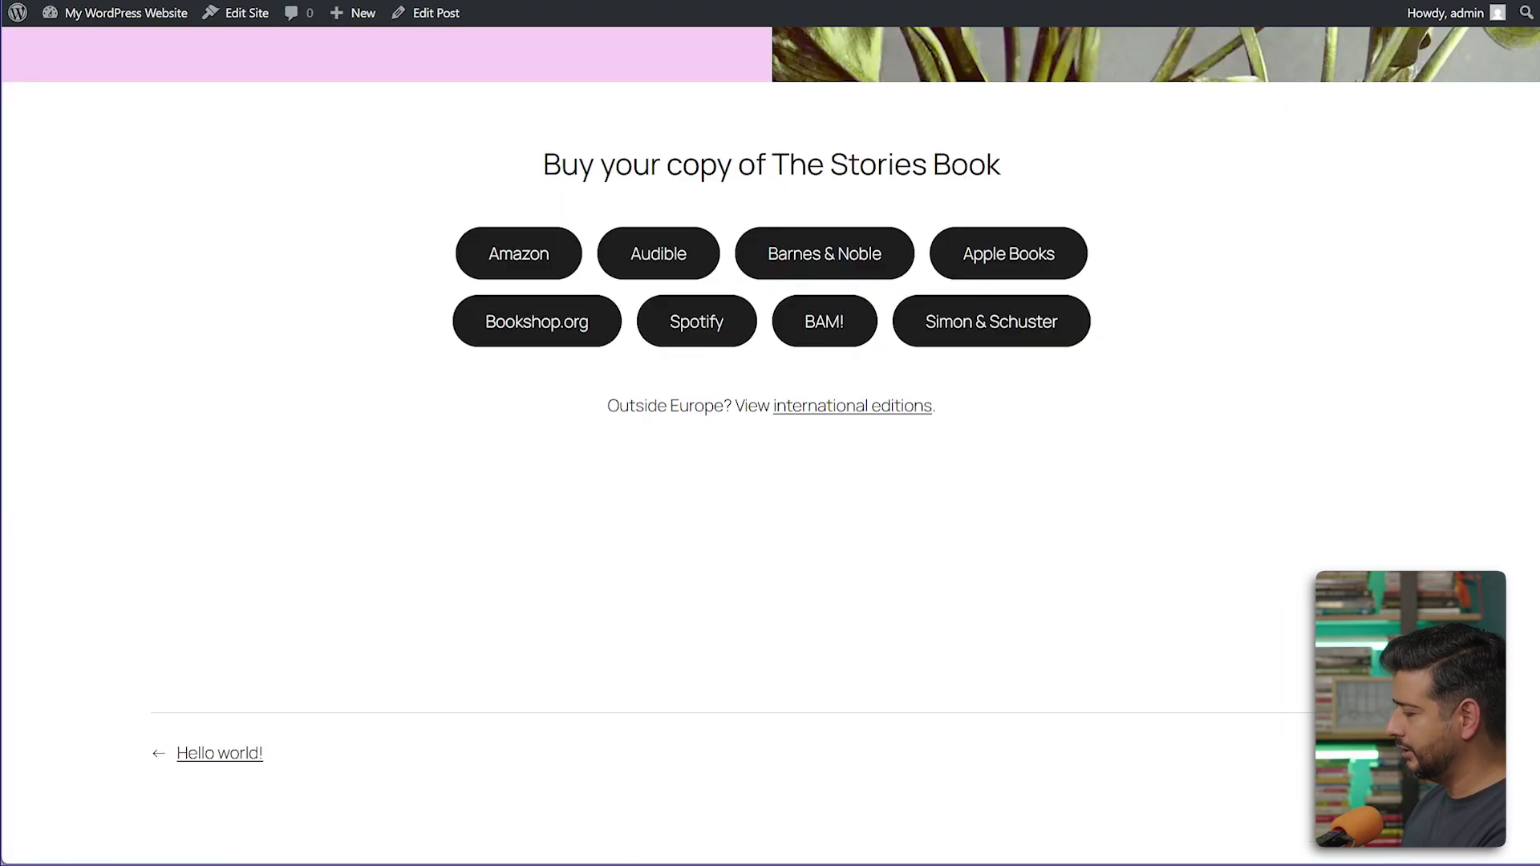
- Scroll up and down through the published page preview
scroll(523, 430, up, 5)
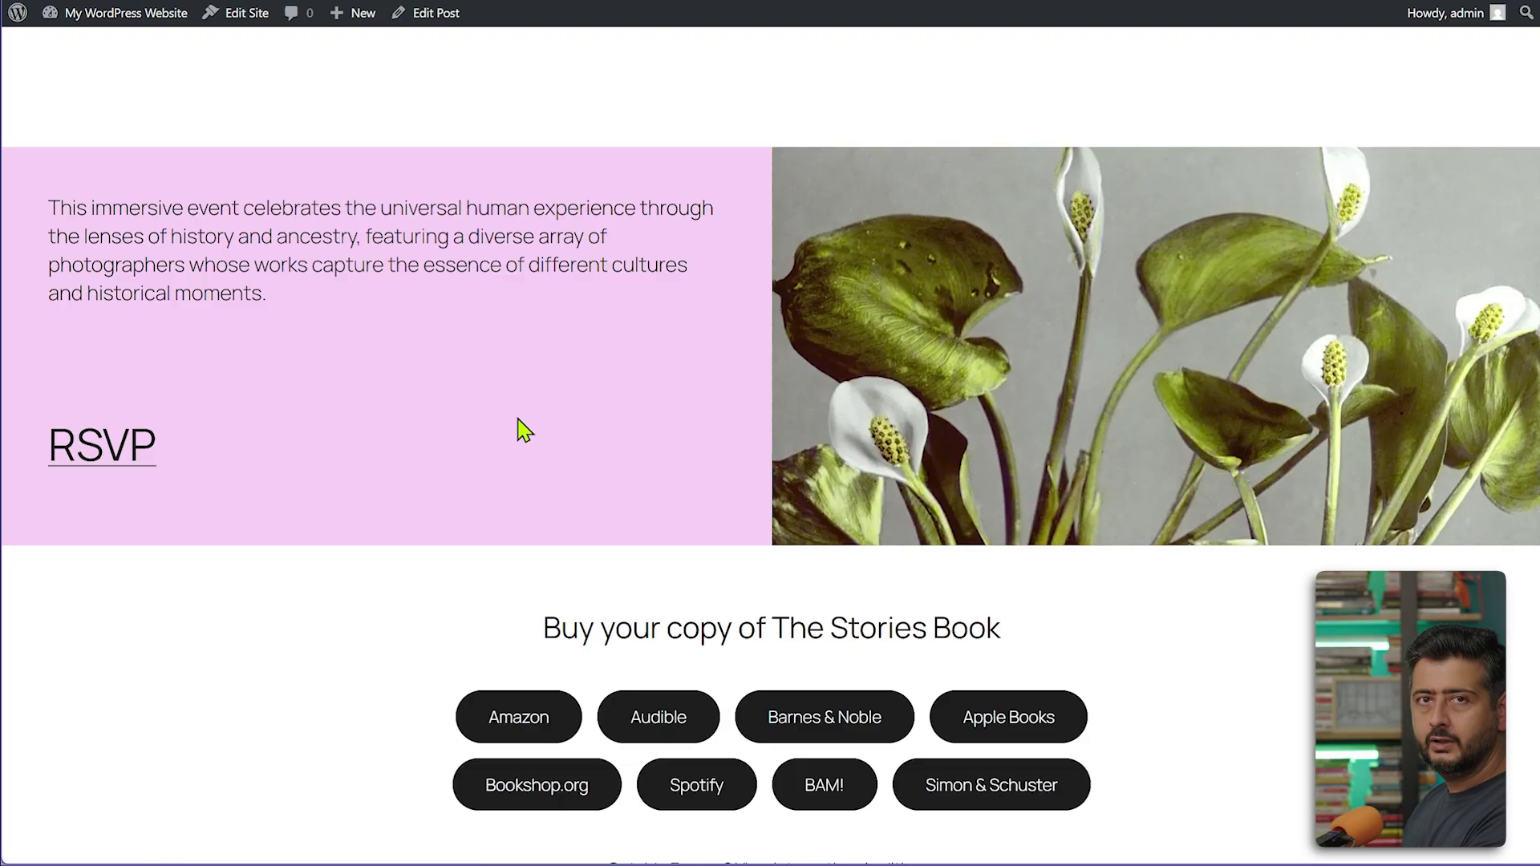
scroll(564, 412, down, 2)
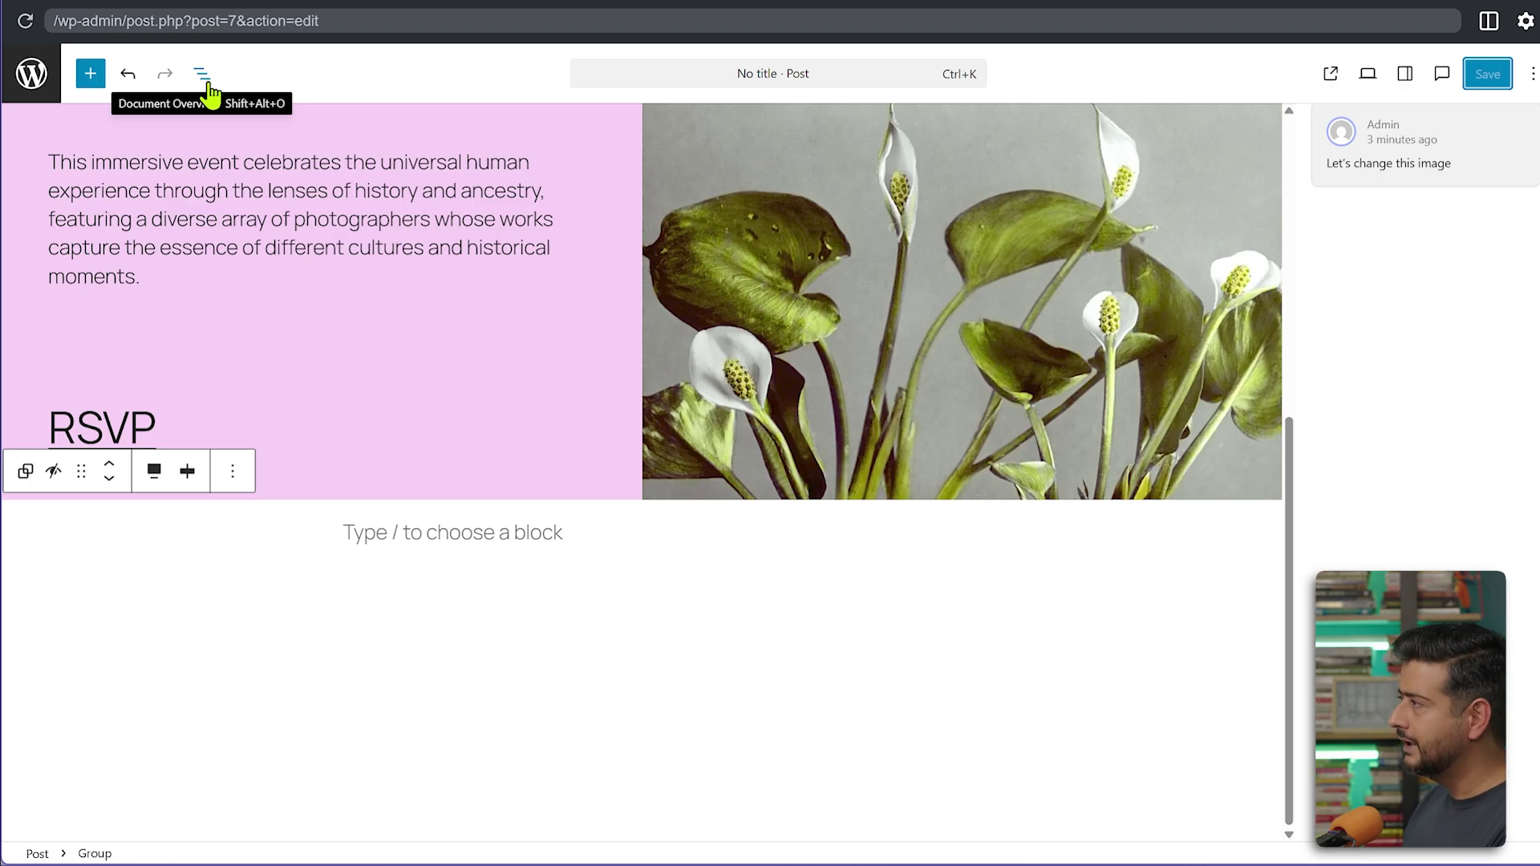
- Open the List View outline and the Call to action with book links row's options
click(202, 75)
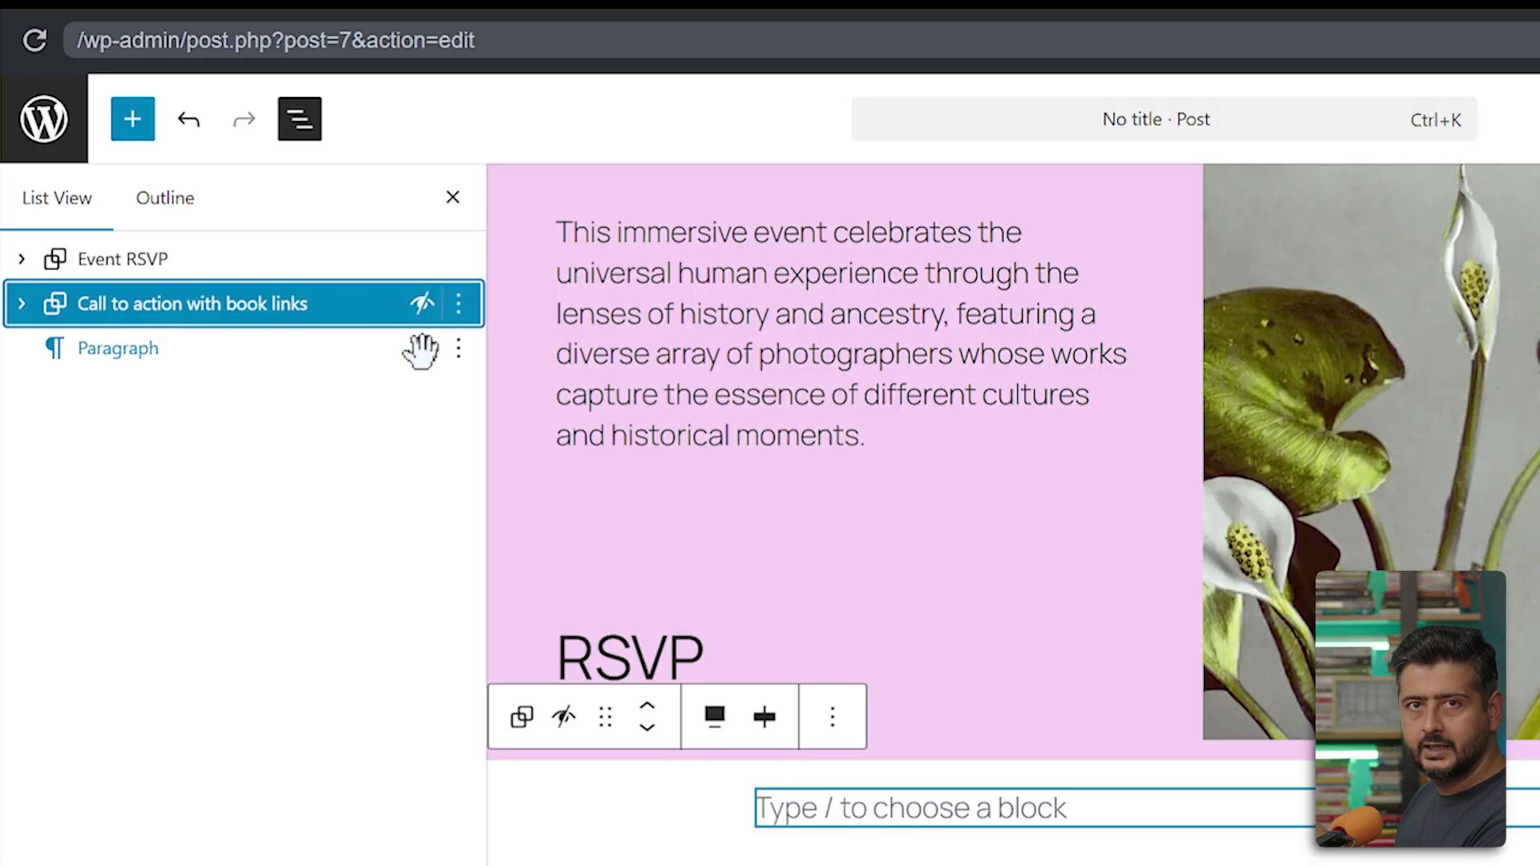
click(460, 305)
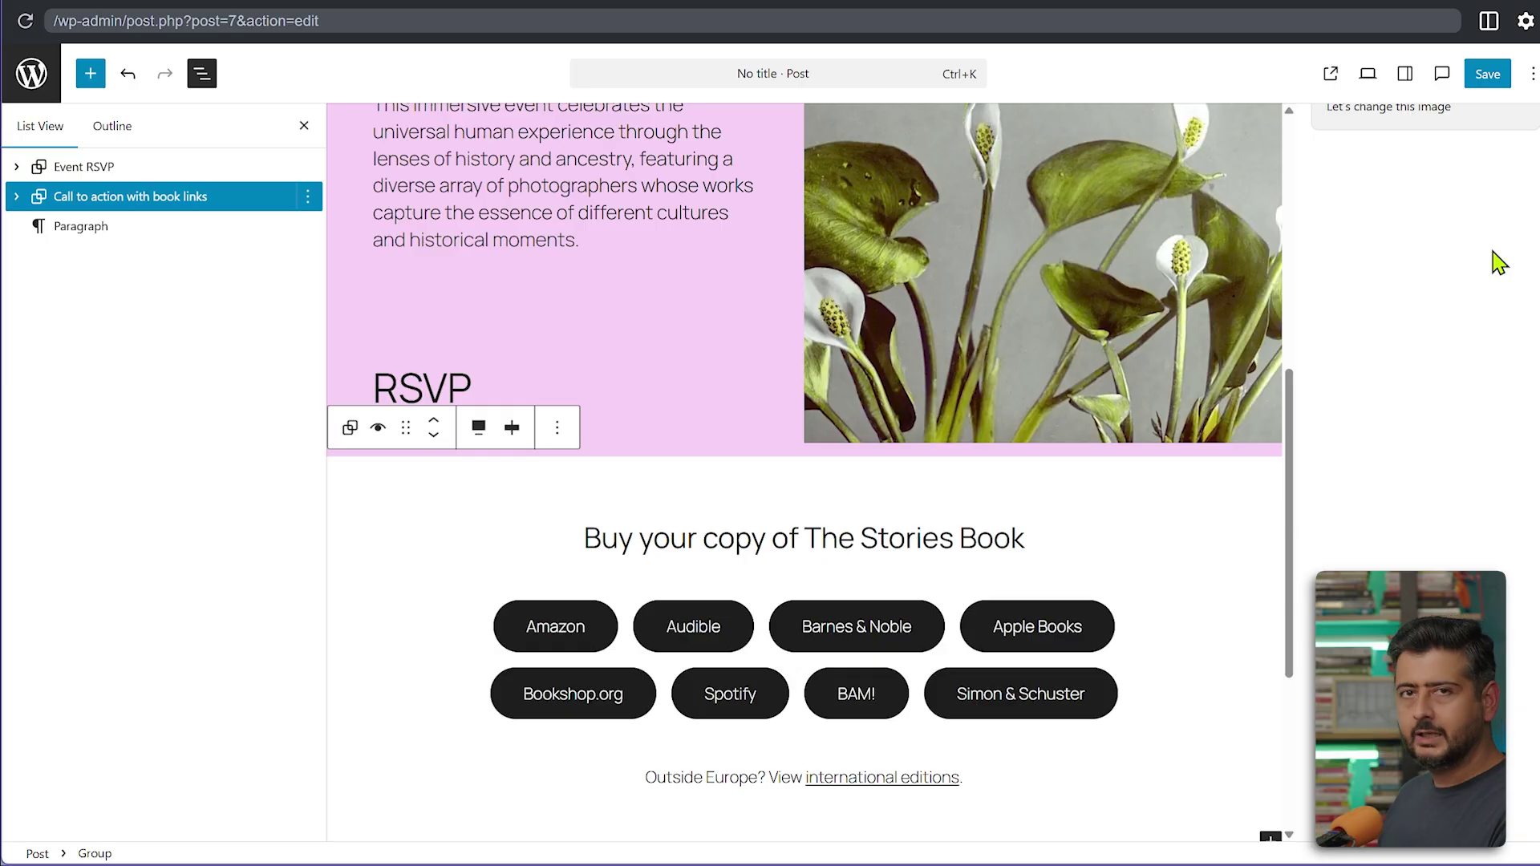
click(903, 80)
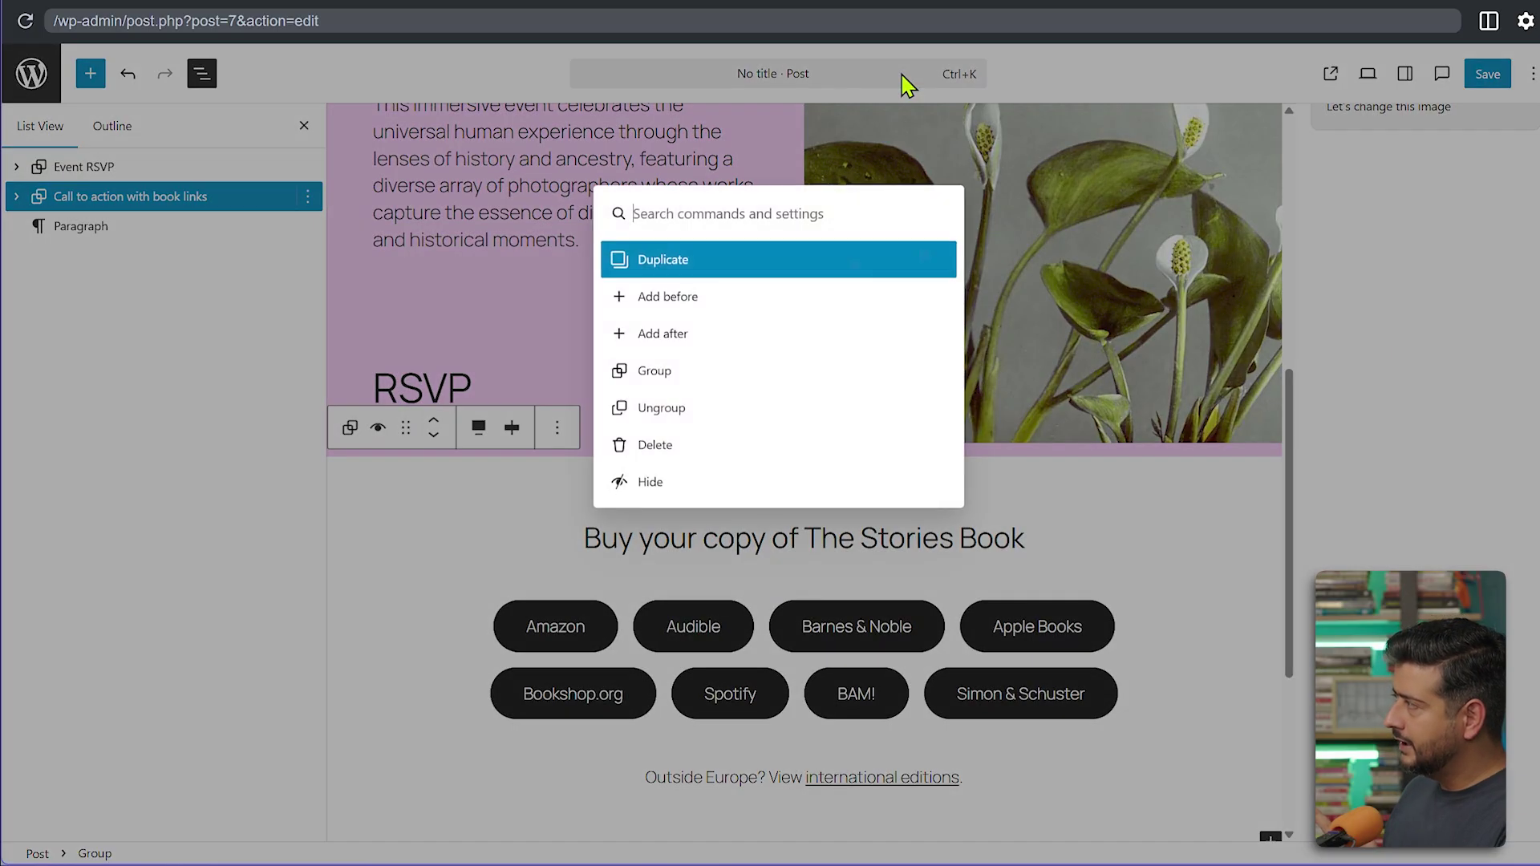
key(Escape)
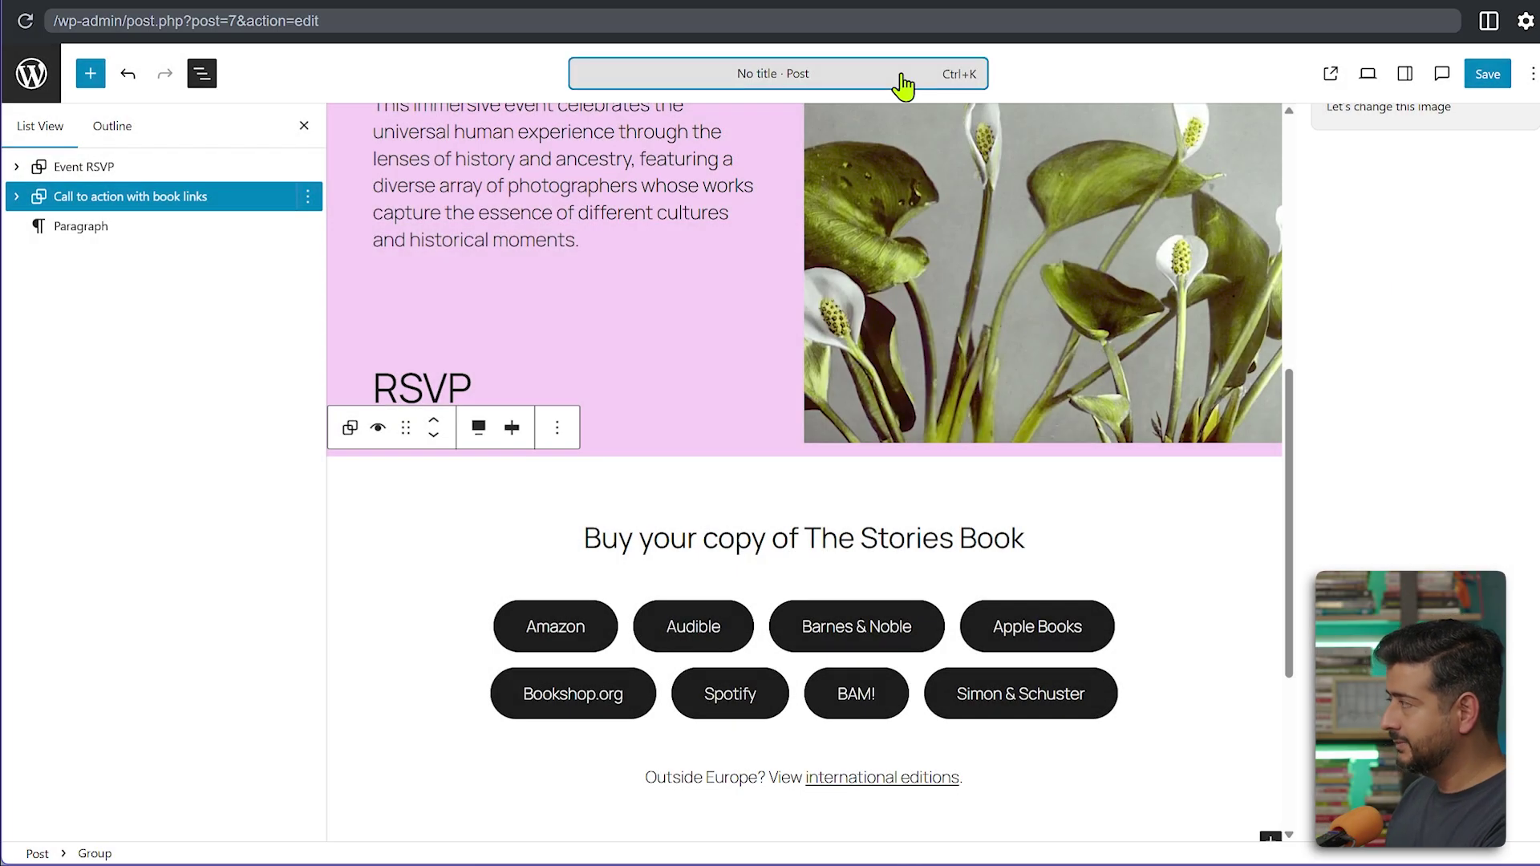
click(903, 80)
key(Escape)
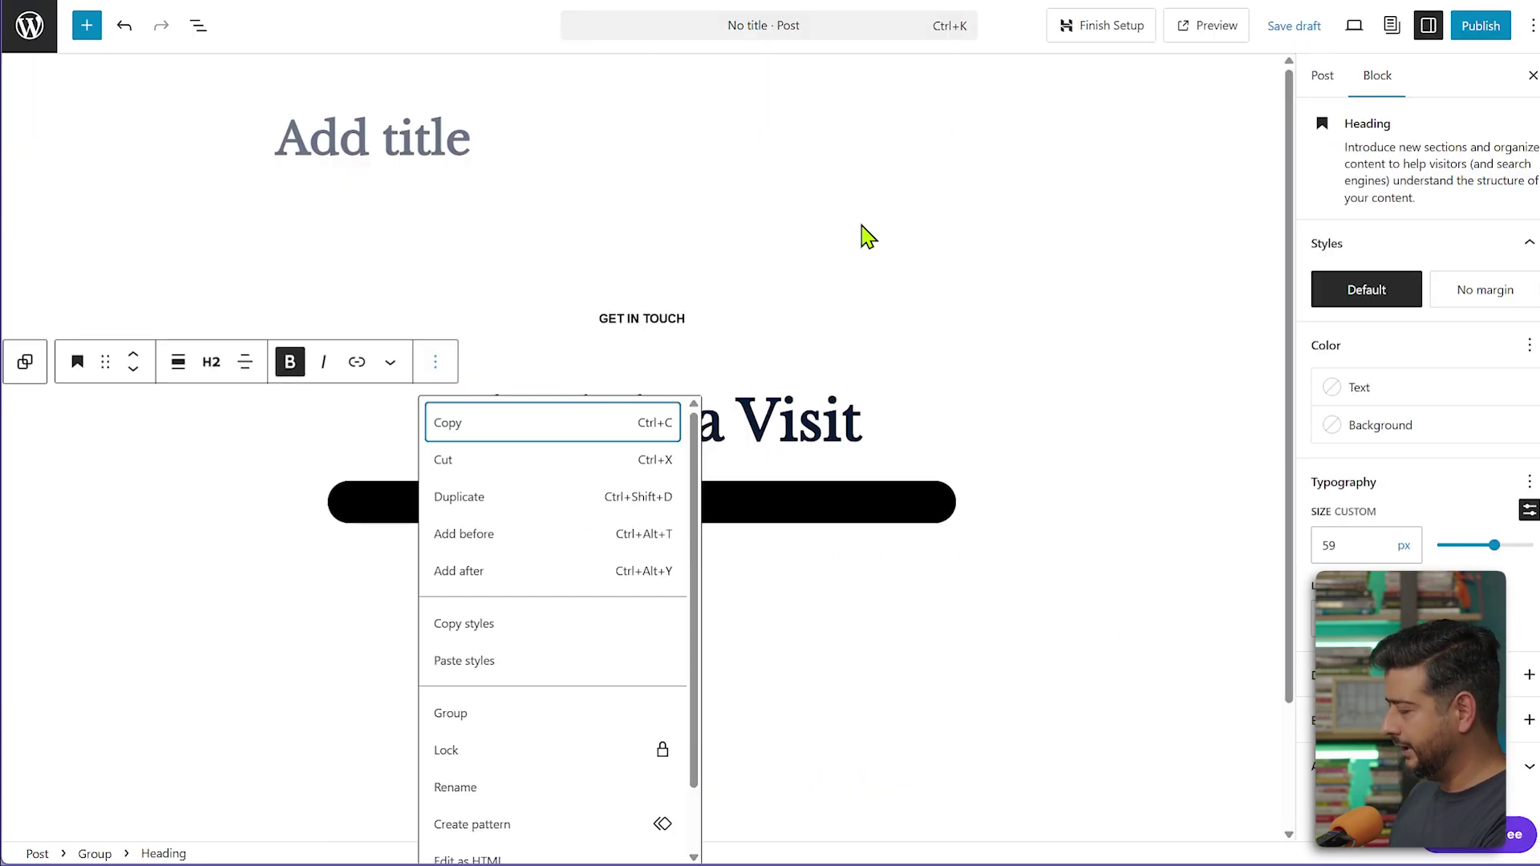
key(ctrl+k)
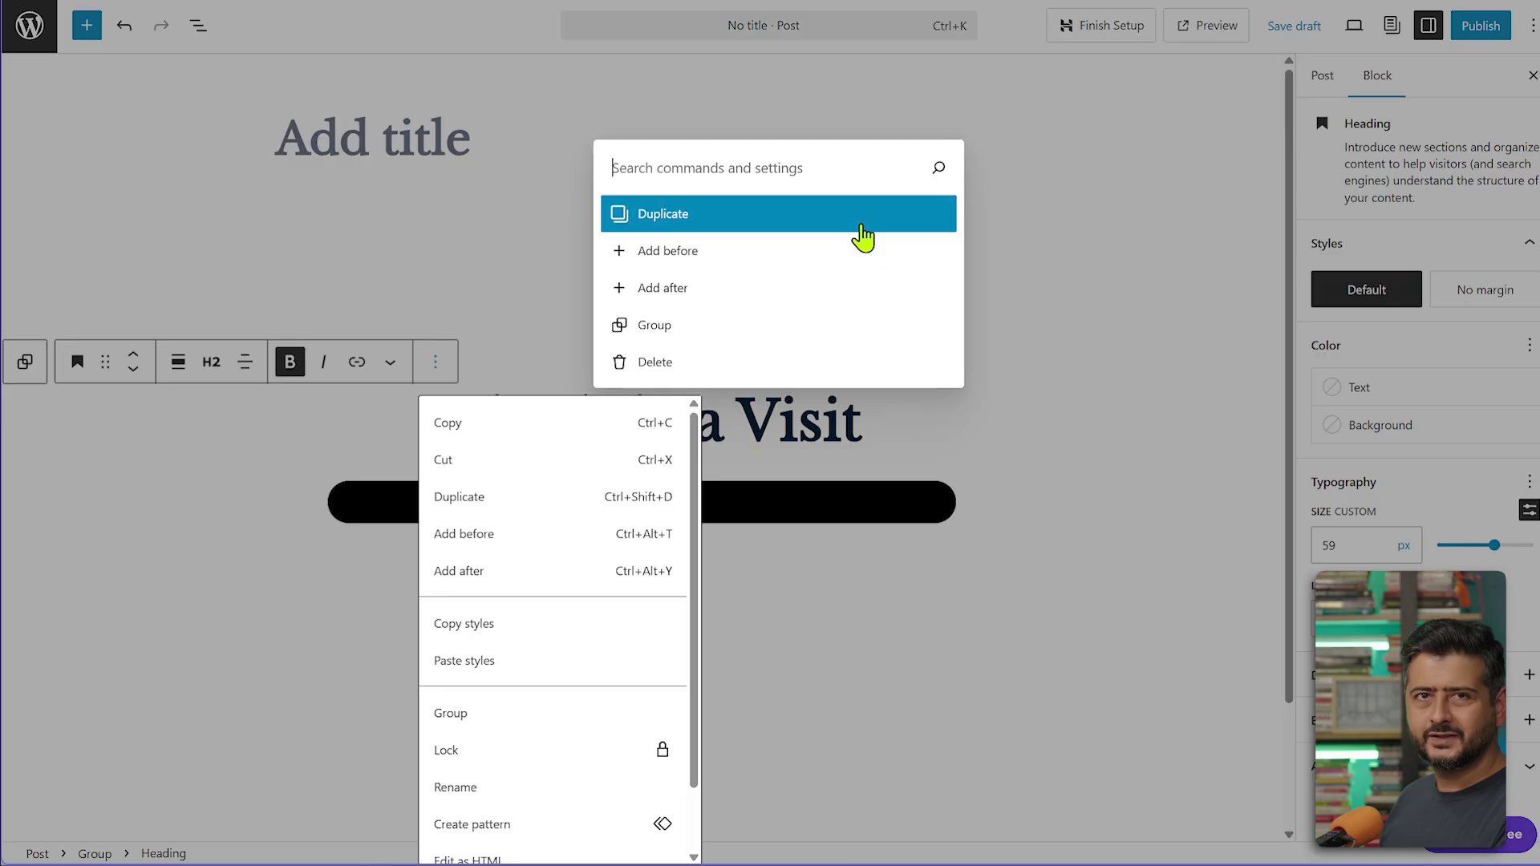
key(Escape)
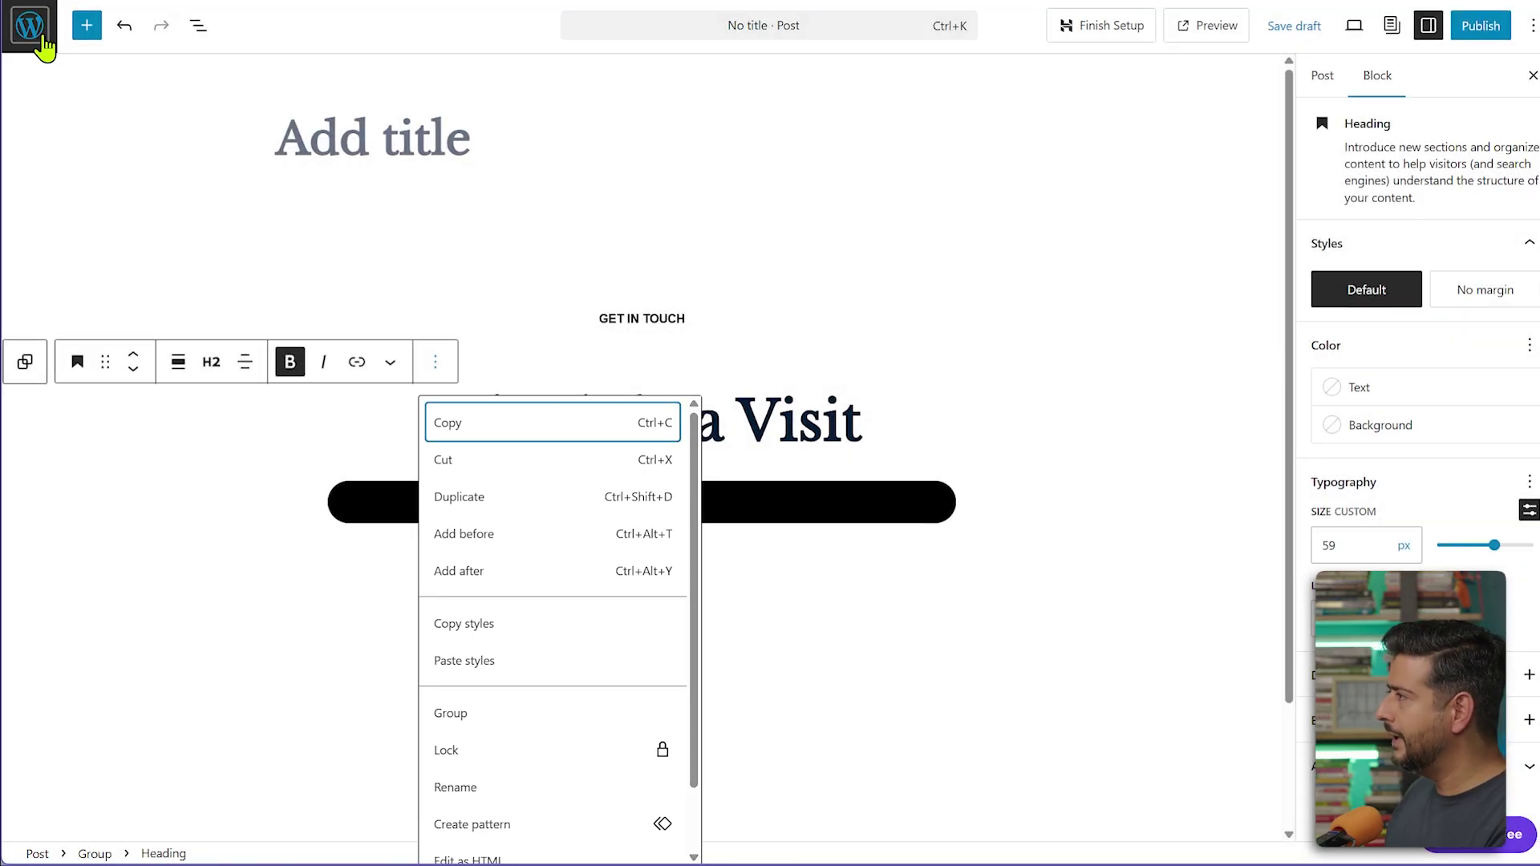
click(44, 46)
click(860, 60)
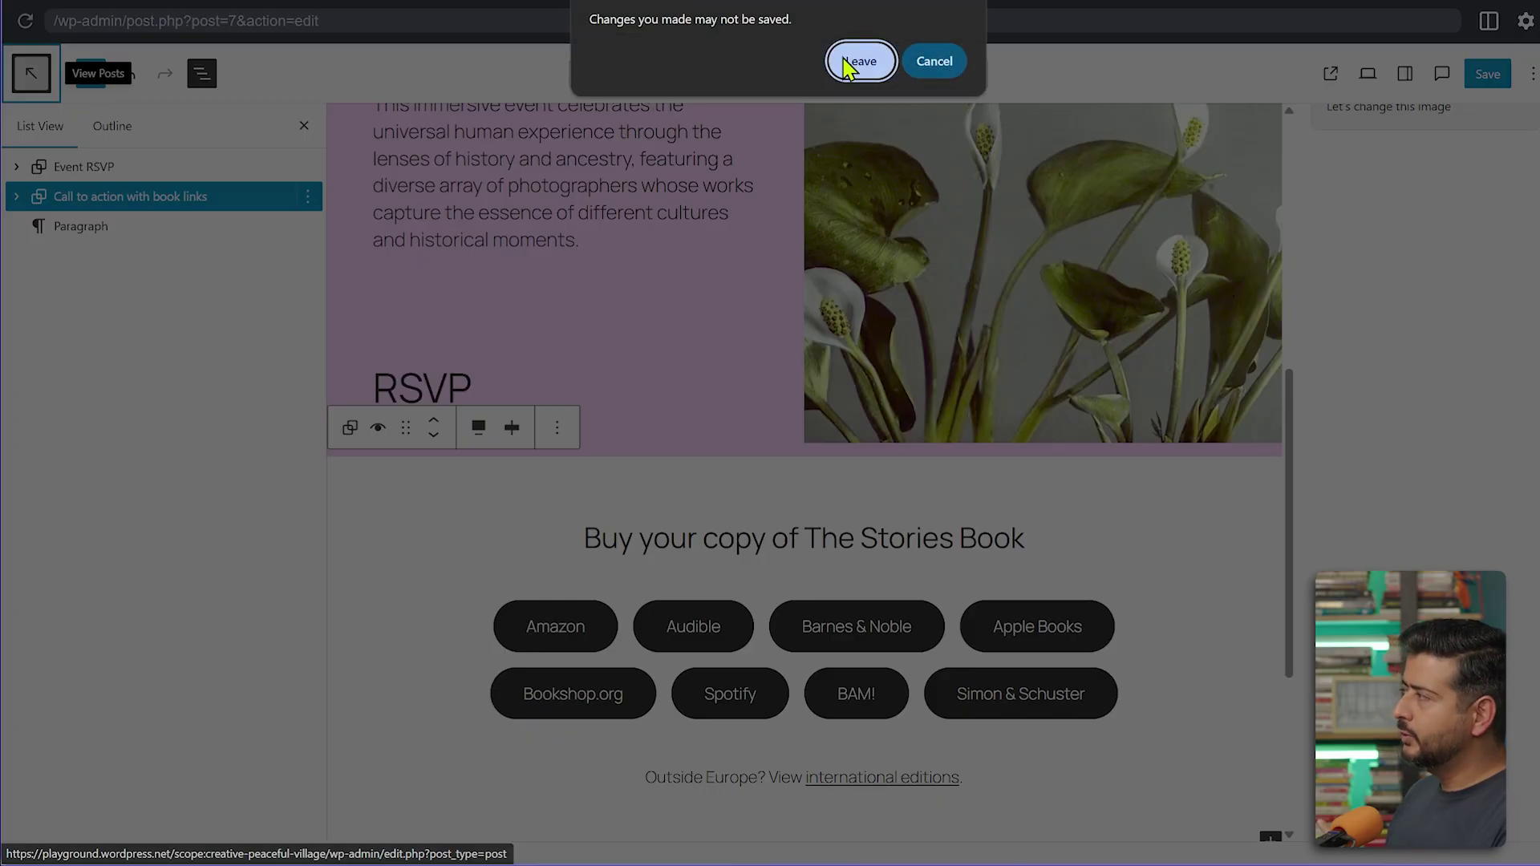
- Leave the editor without saving and open the other site's All Posts list from the address bar
click(849, 59)
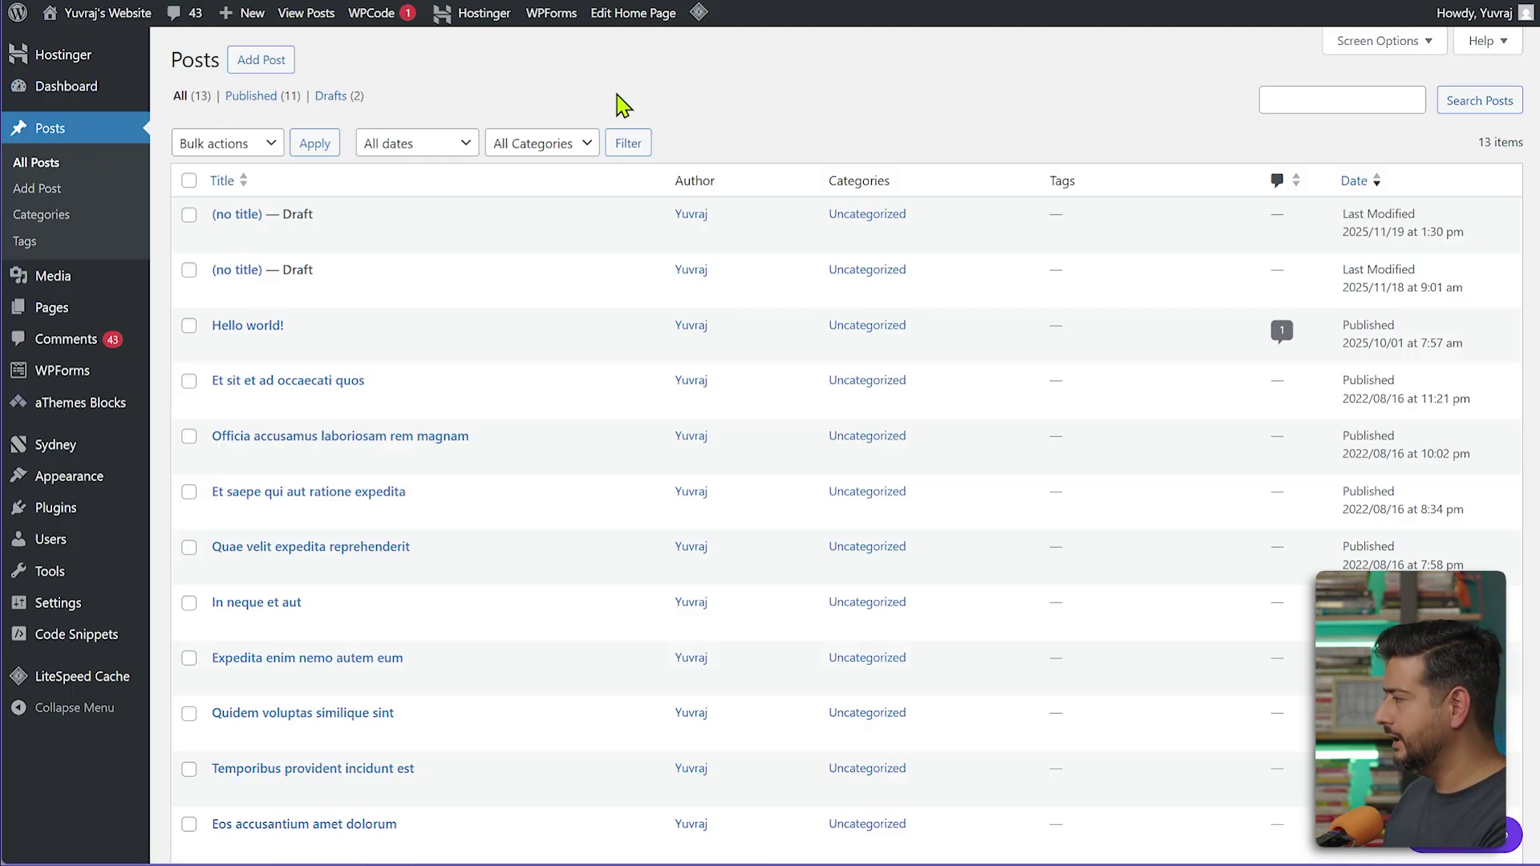
key(ctrl+l)
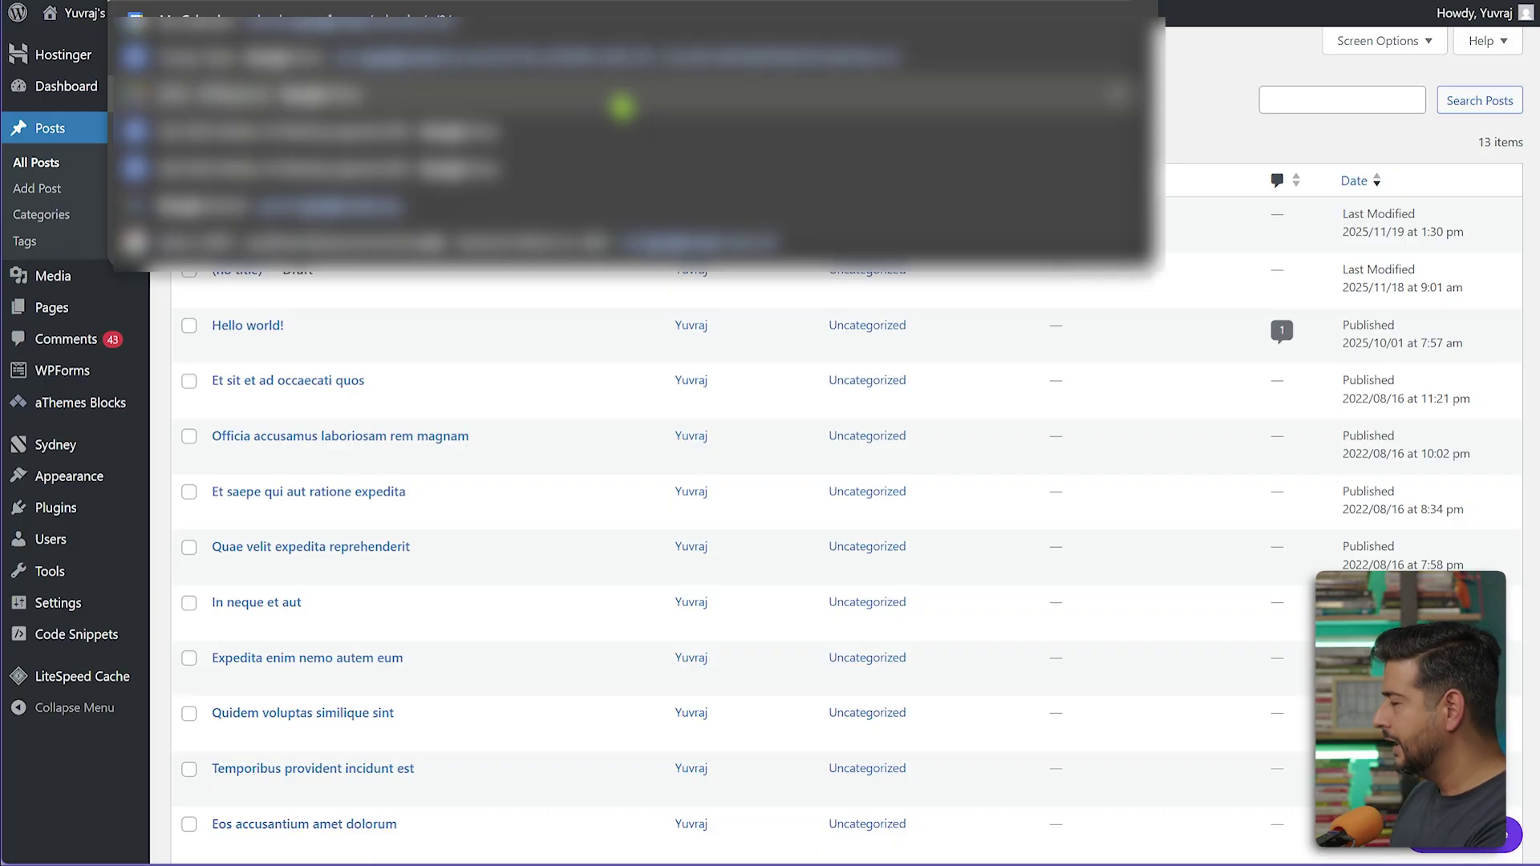
click(621, 106)
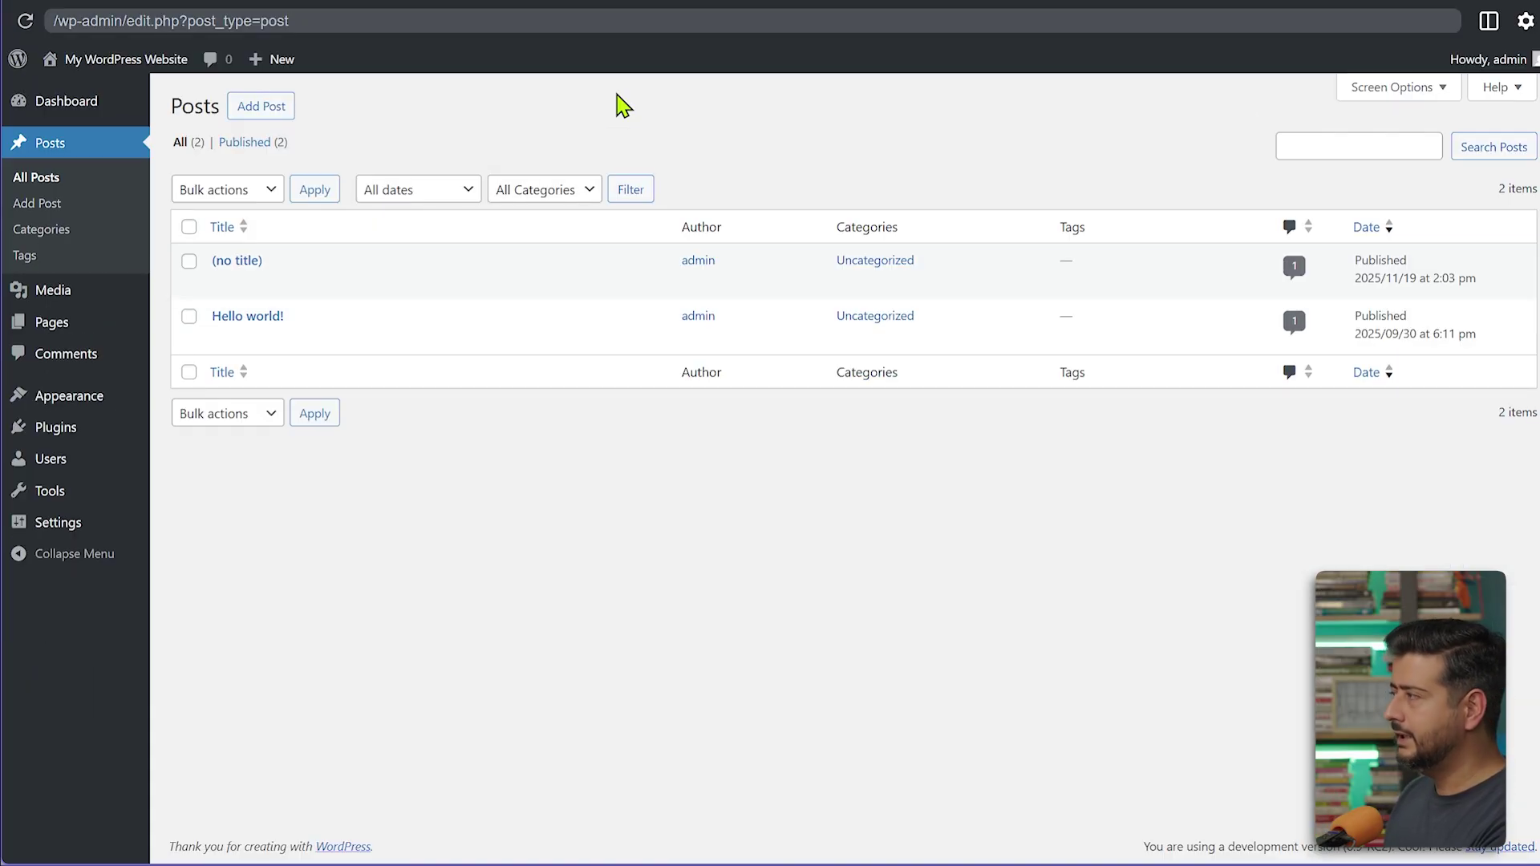
- Use the command palette with 'posts' to go to the Posts page
key(ctrl+k)
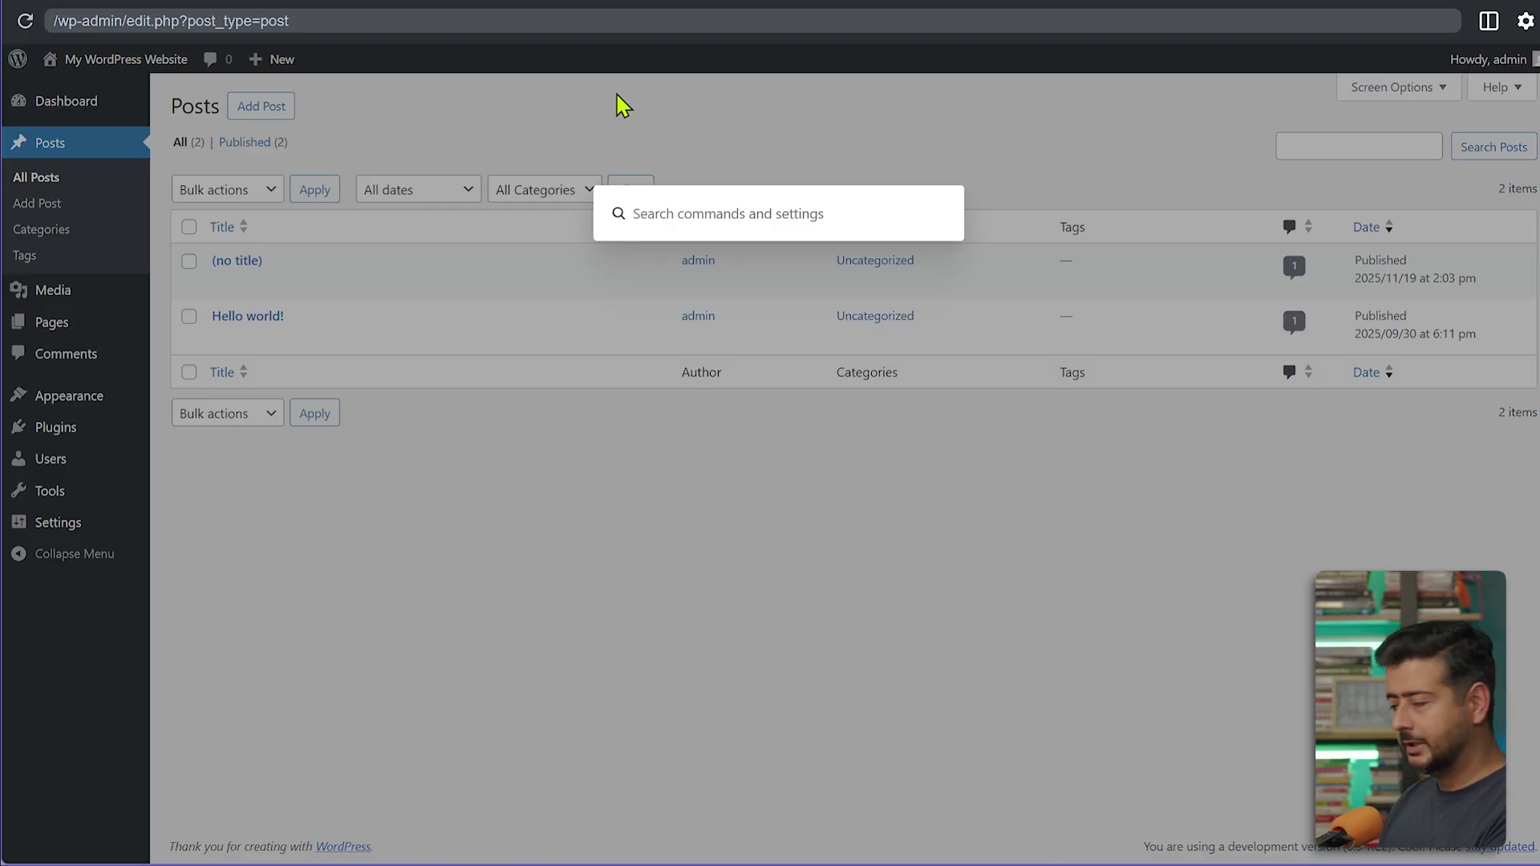
text(posts)
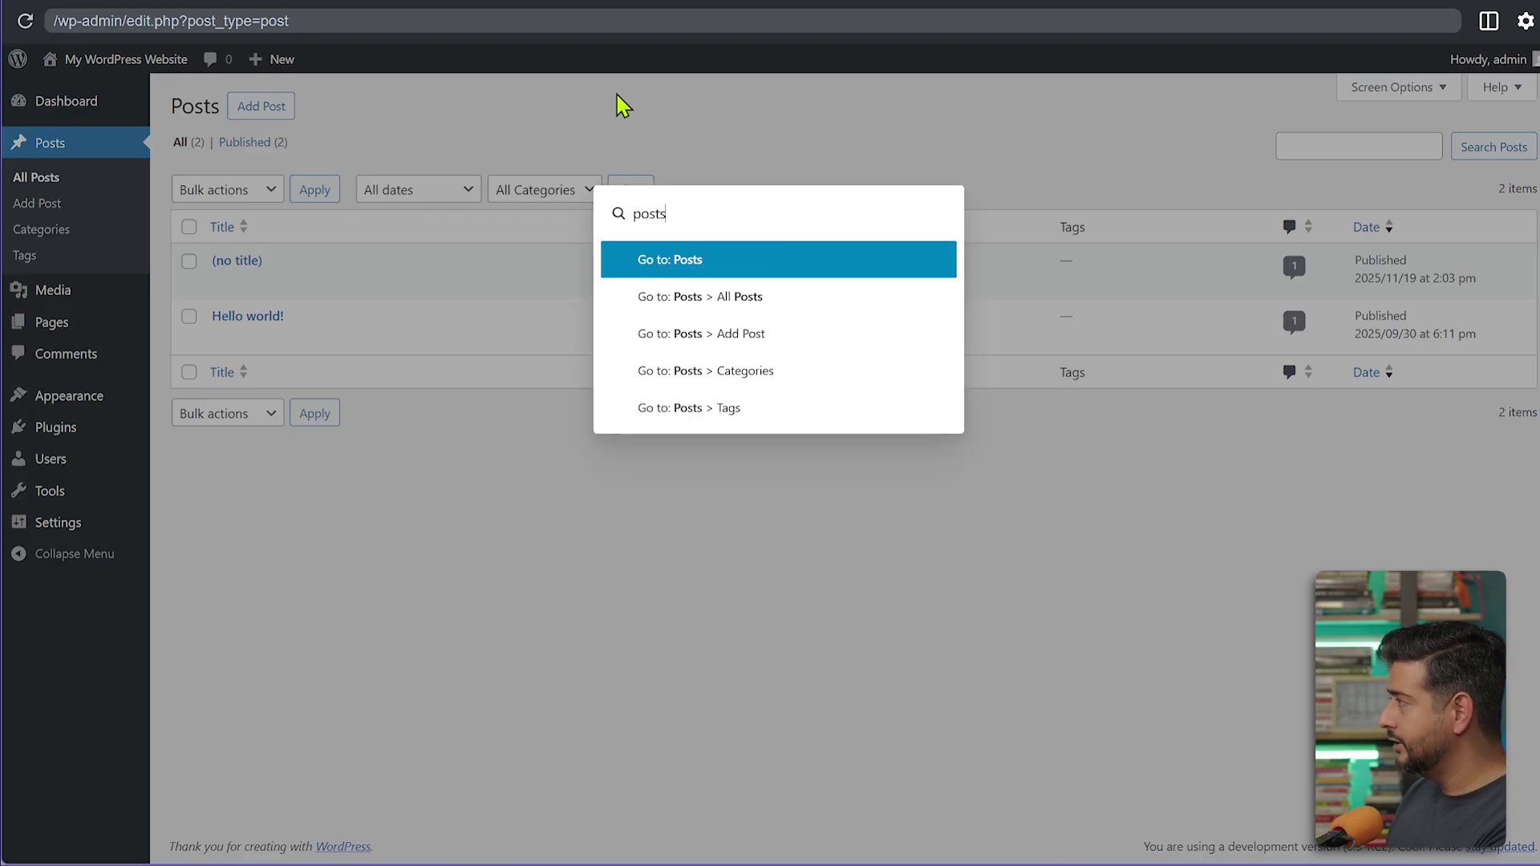
key(Return)
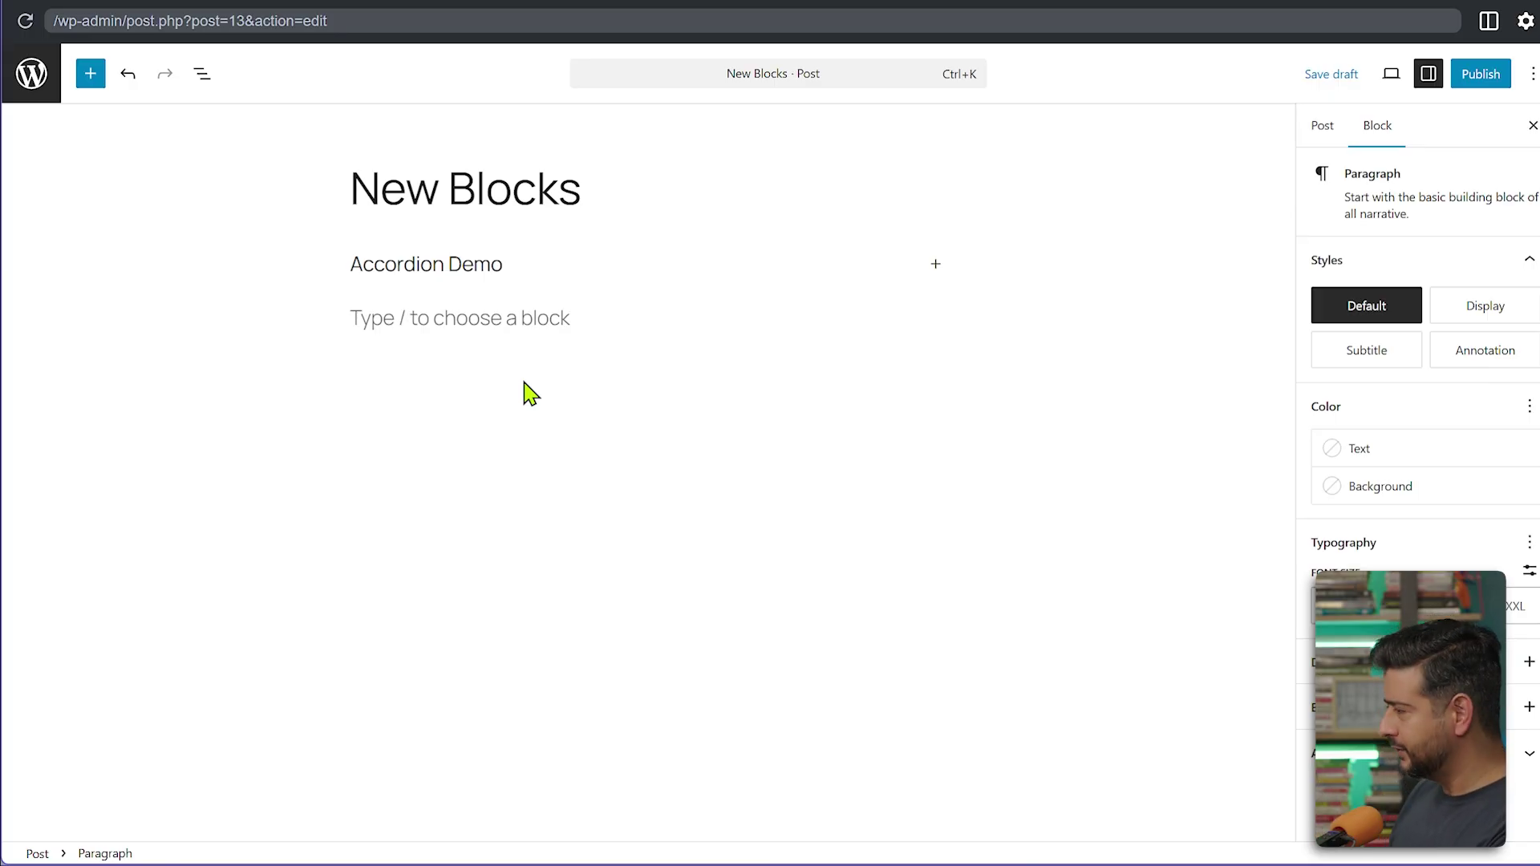
- Insert a Details block with placeholder summary and hidden text, then expand the Accordion Demo panel
text(/de)
key(Return)
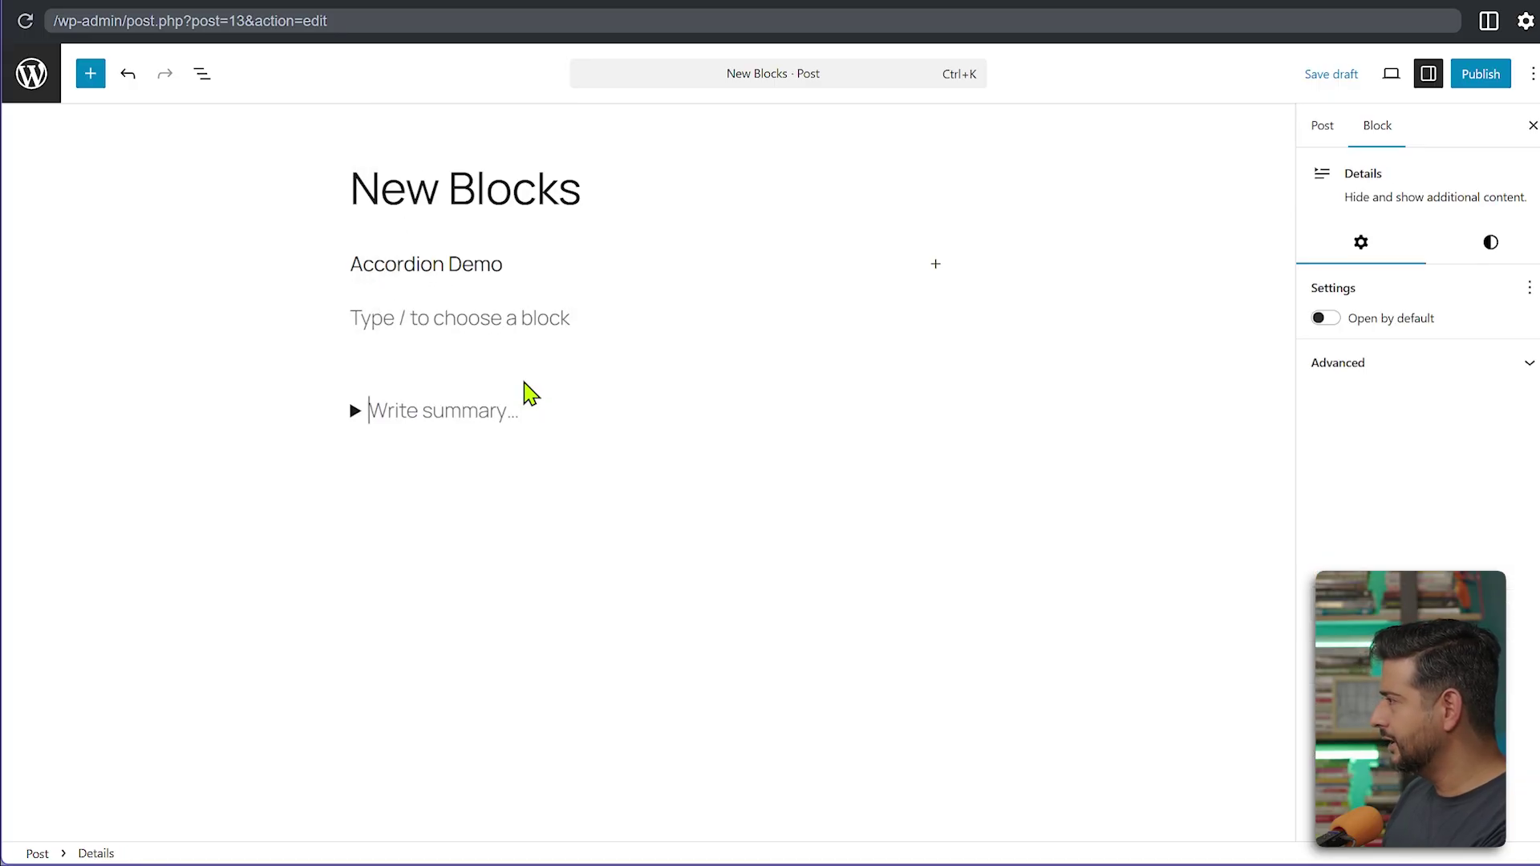
text(kjdsghfksdjh)
key(space)
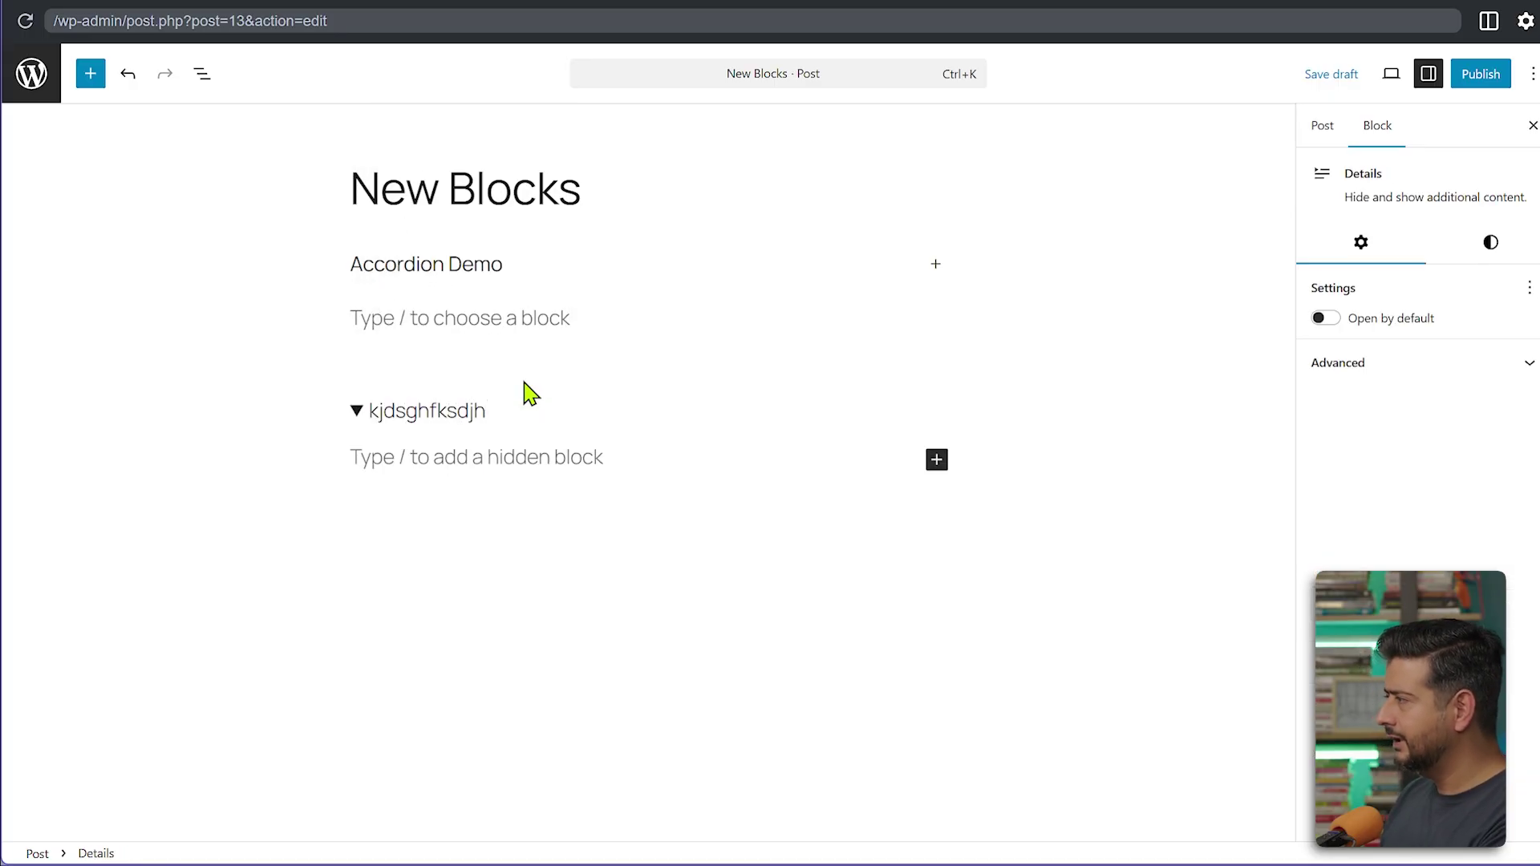
text(sdbjksjdb)
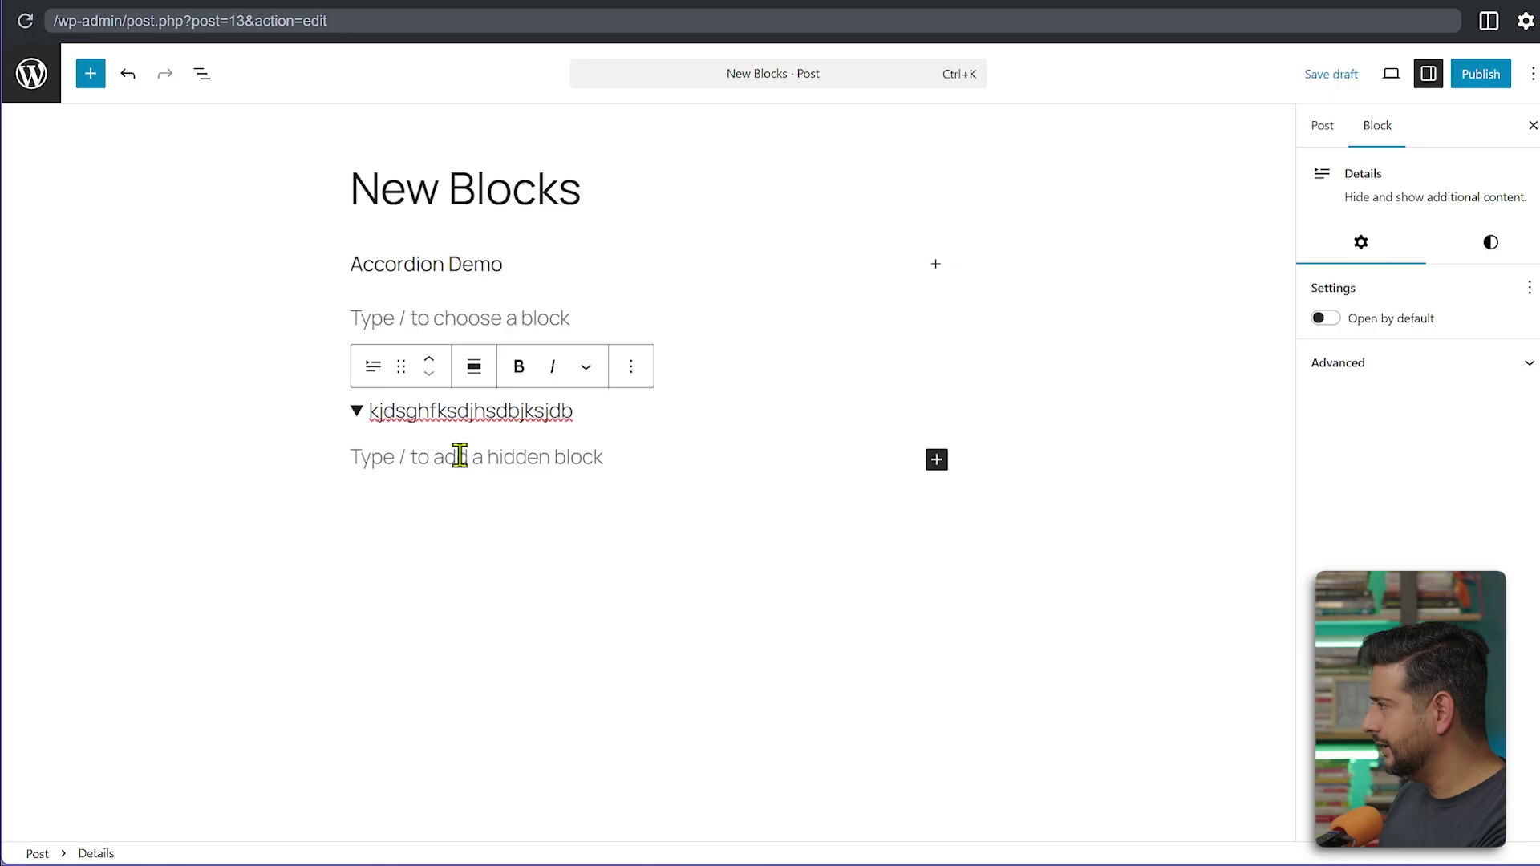
click(454, 455)
text(sdfgsdg)
click(361, 422)
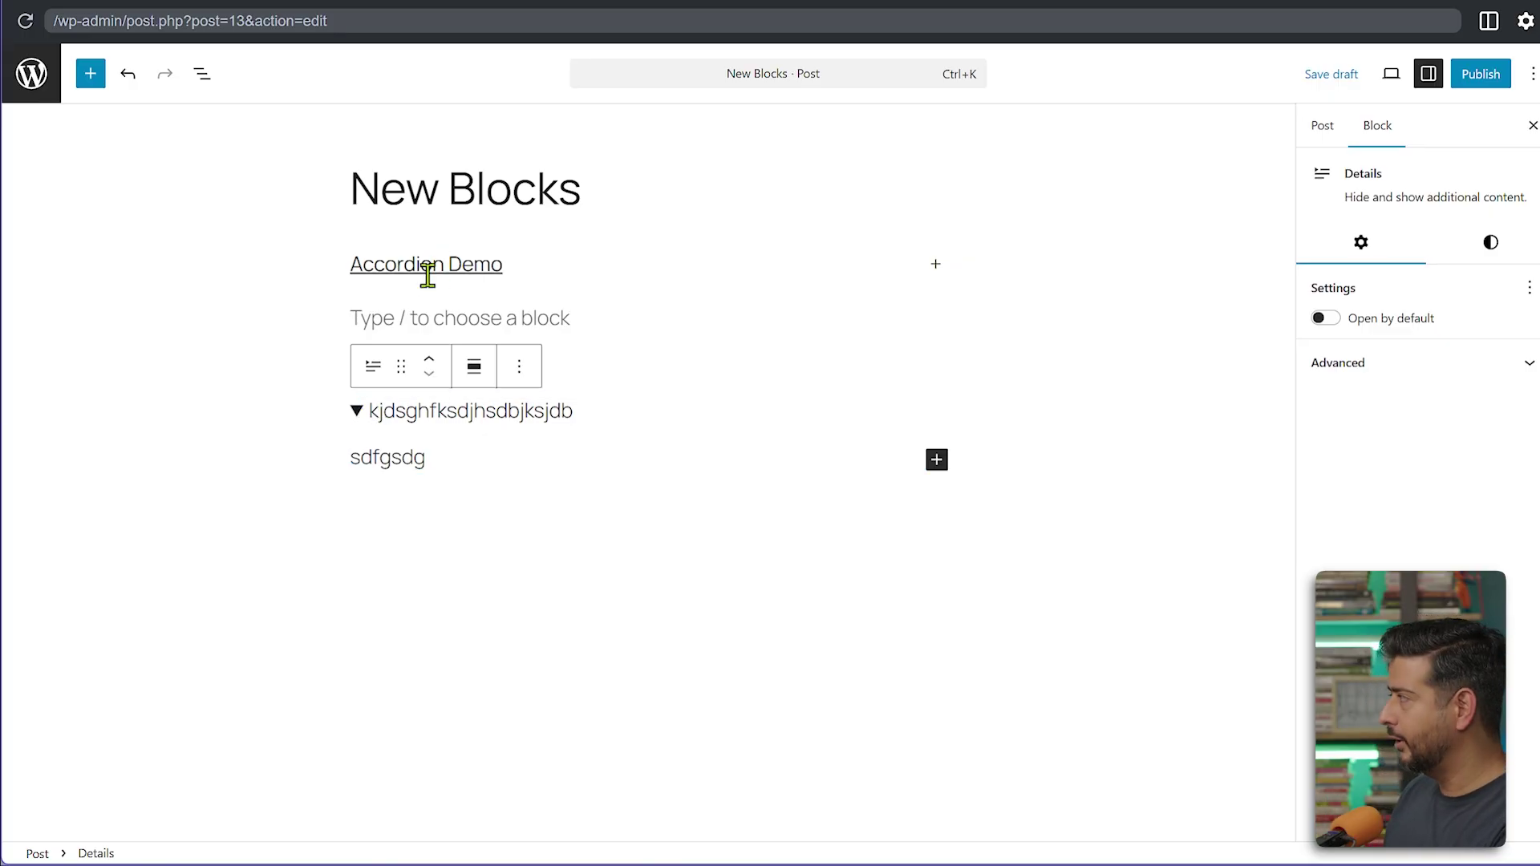
click(428, 268)
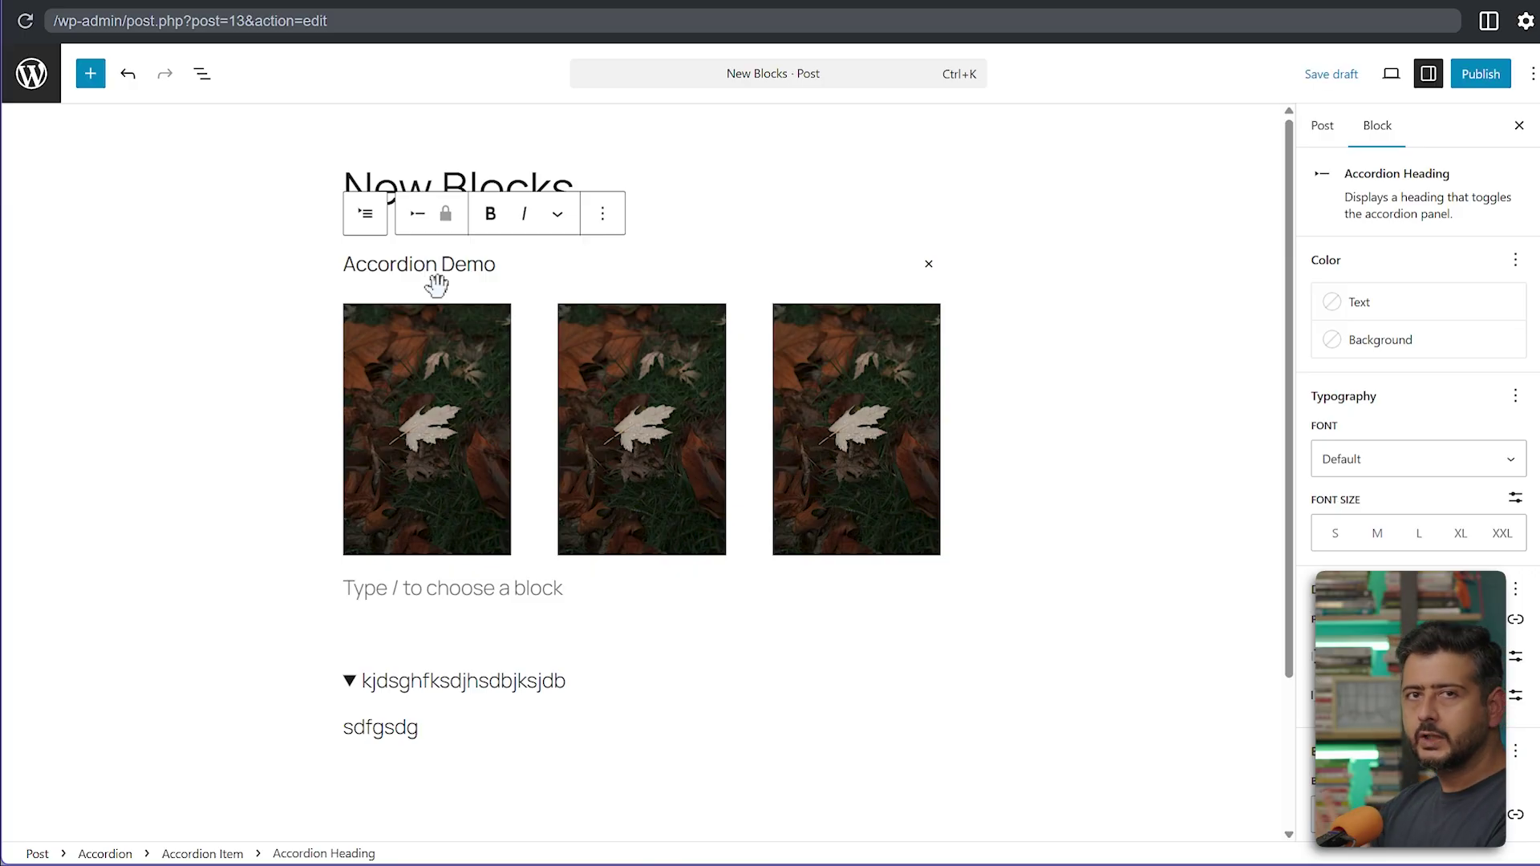
- Collapse the accordion, publish the 'New Blocks' post, and view it live
click(605, 633)
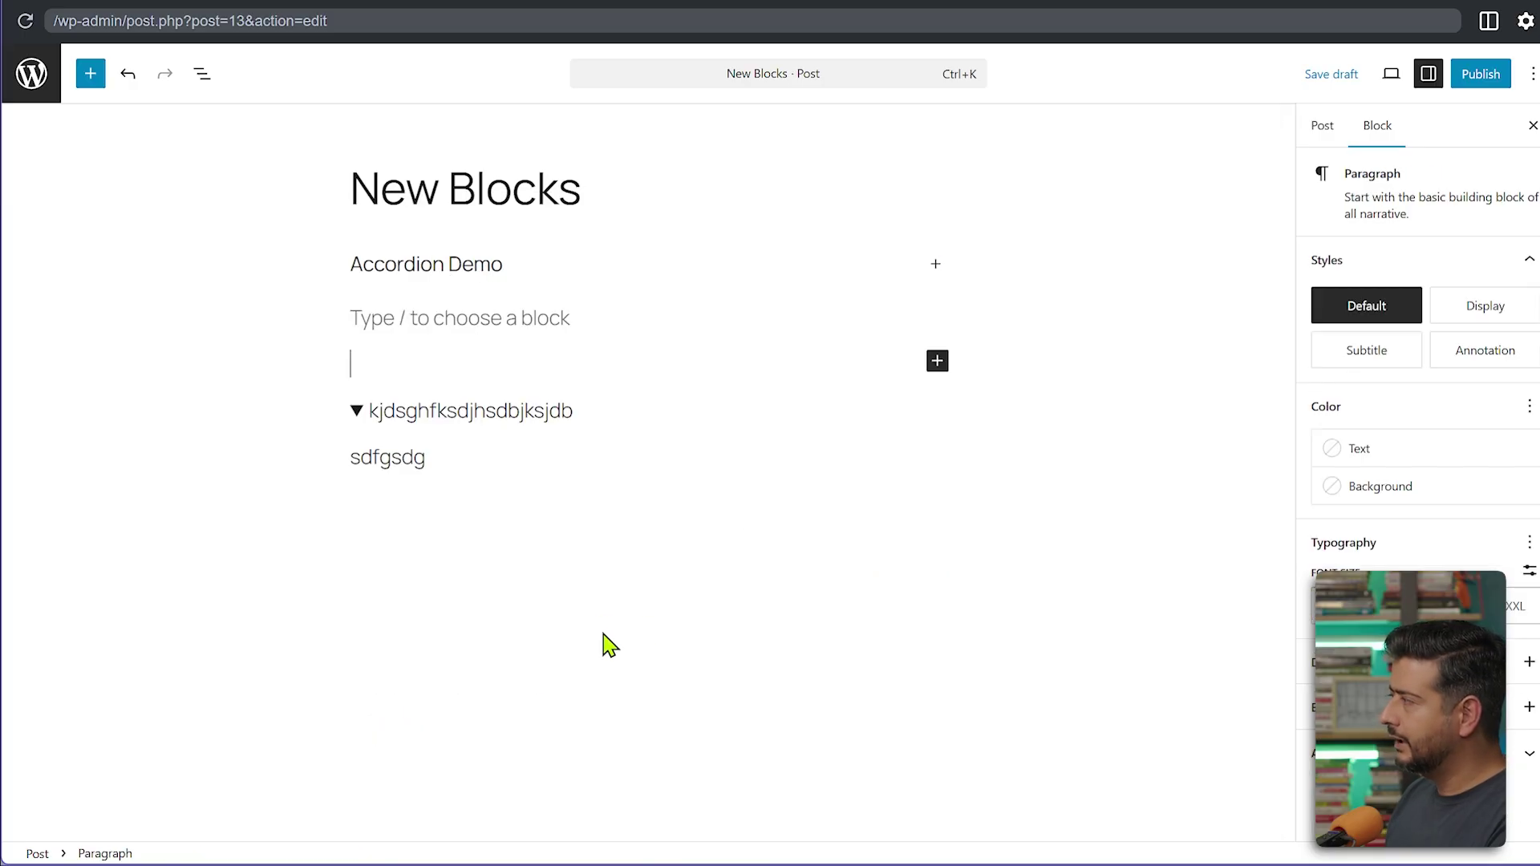
click(1476, 74)
click(1473, 76)
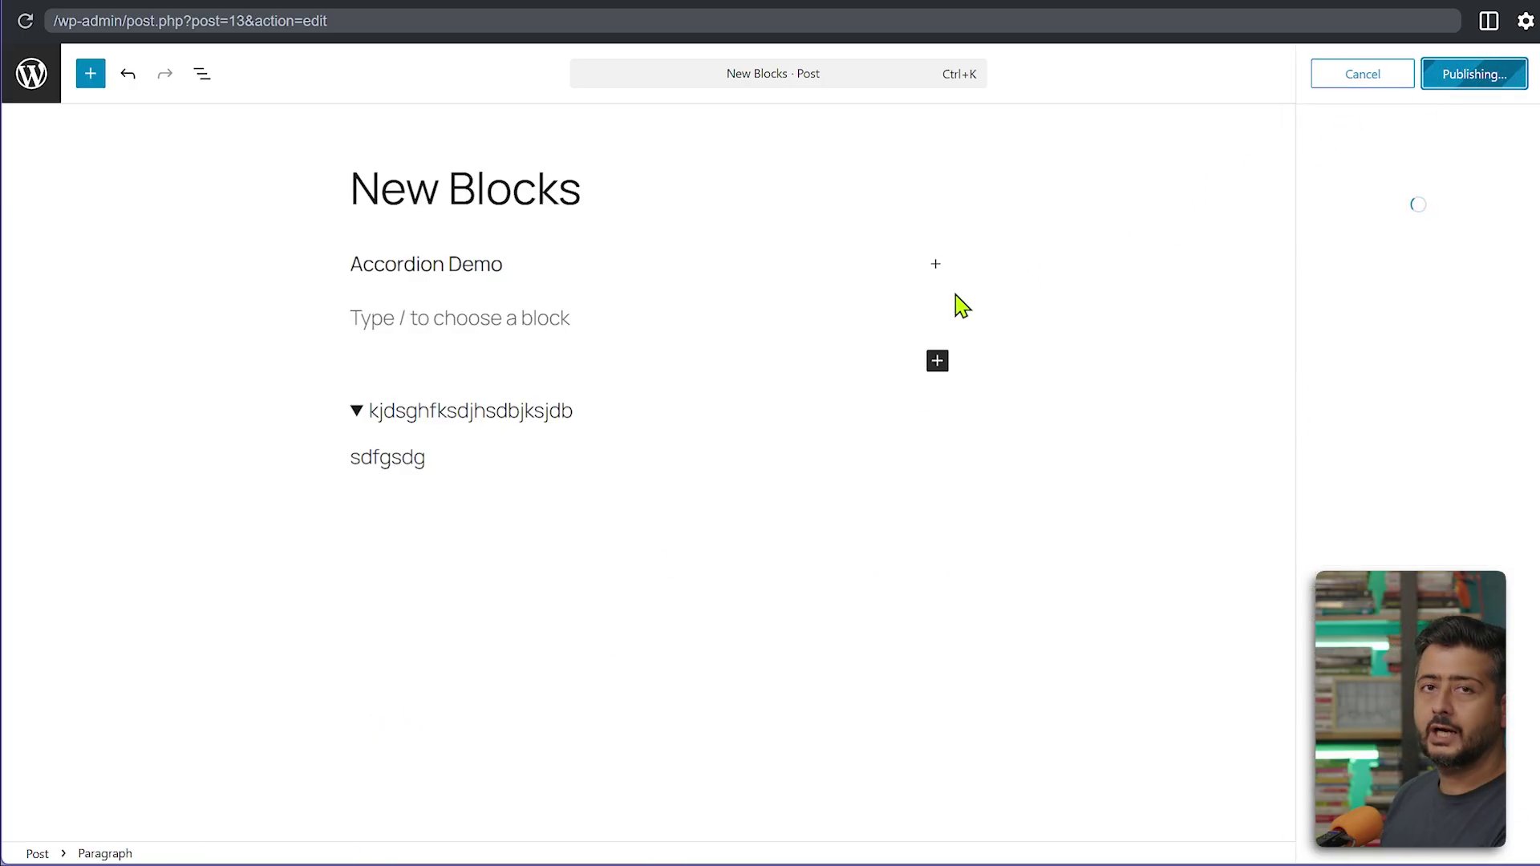
click(1328, 285)
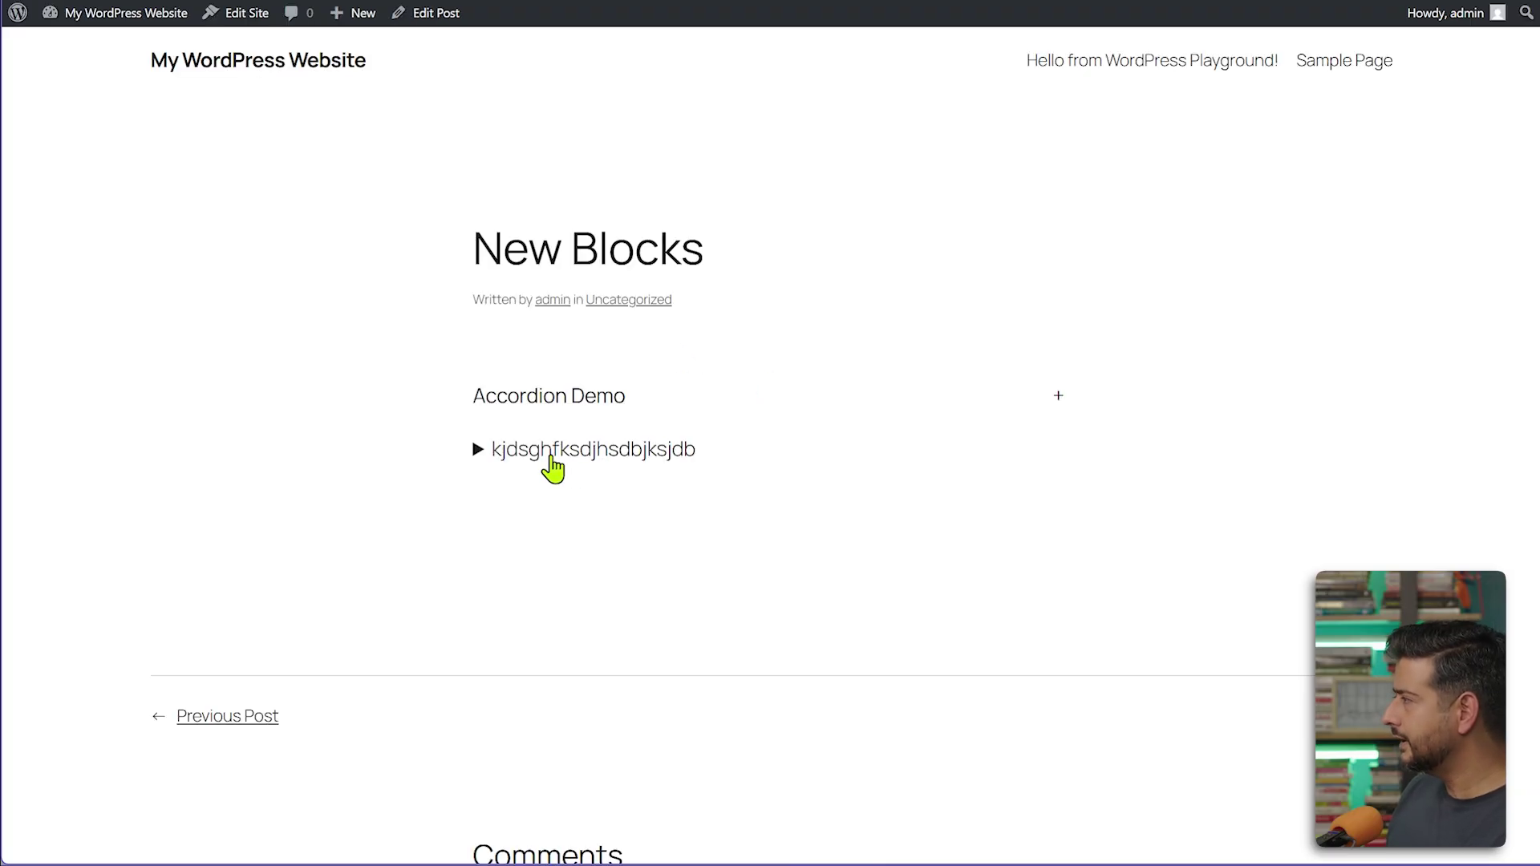
- On the live post, toggle the details open and closed twice, then expand the Accordion Demo section
click(476, 451)
click(475, 451)
click(478, 450)
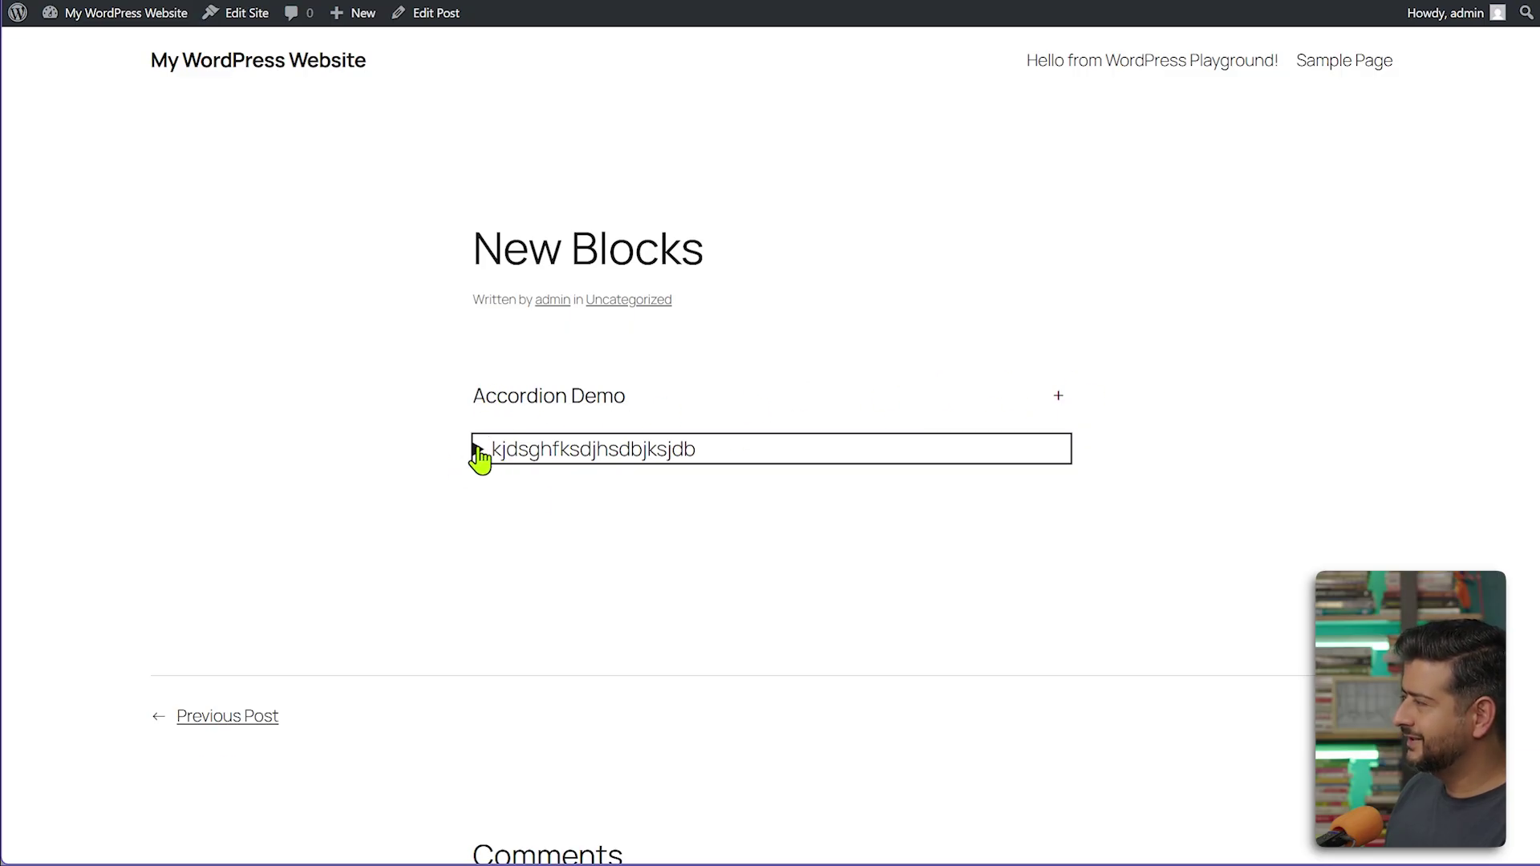
click(480, 455)
click(480, 456)
click(1057, 398)
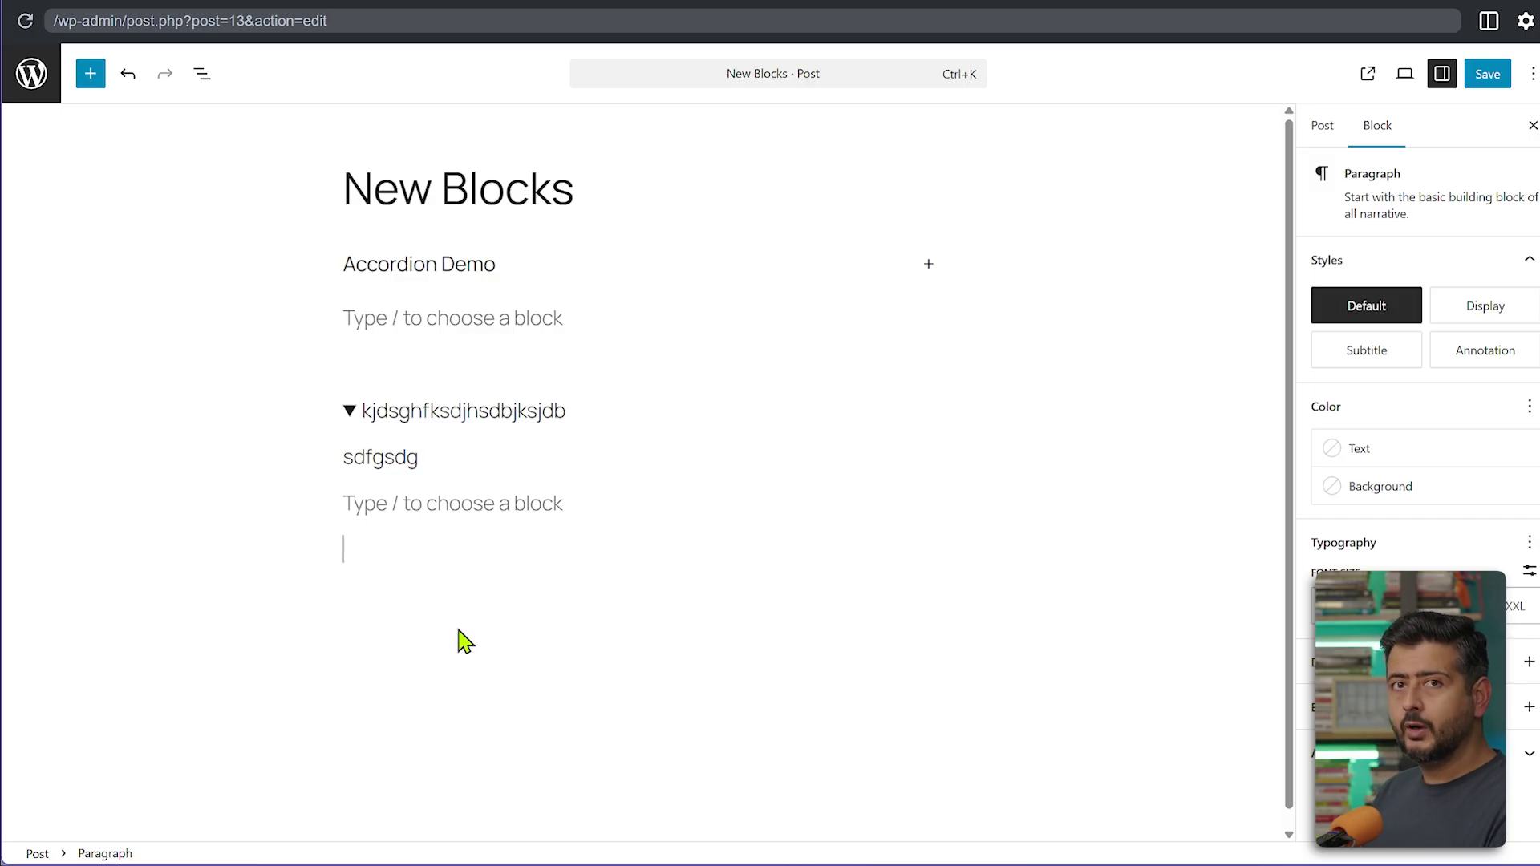
- Insert a Query Loop block with /quer and add an empty block beneath it
text(/quer)
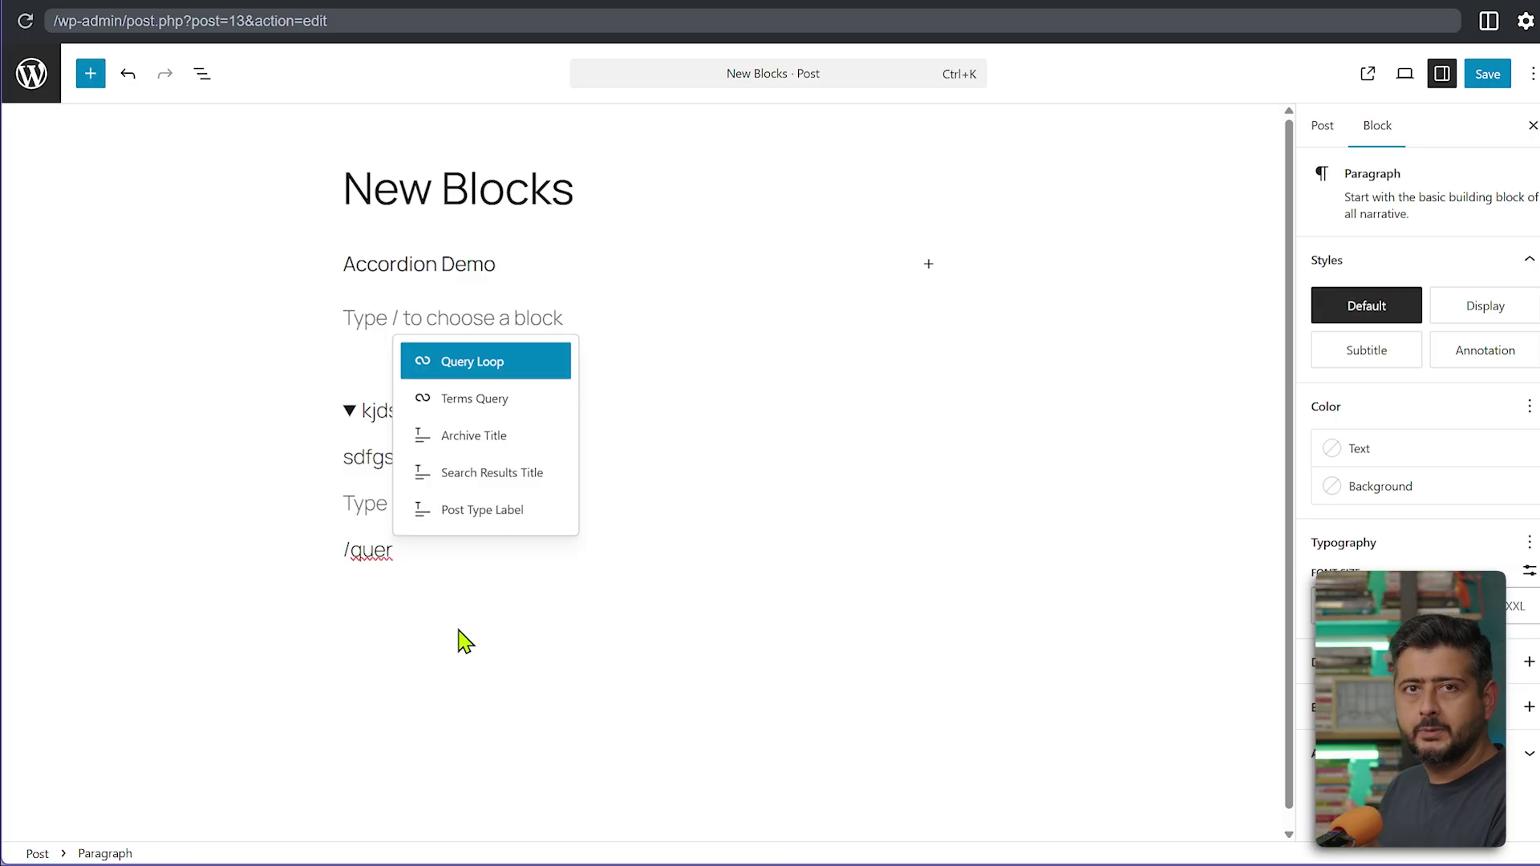
key(Return)
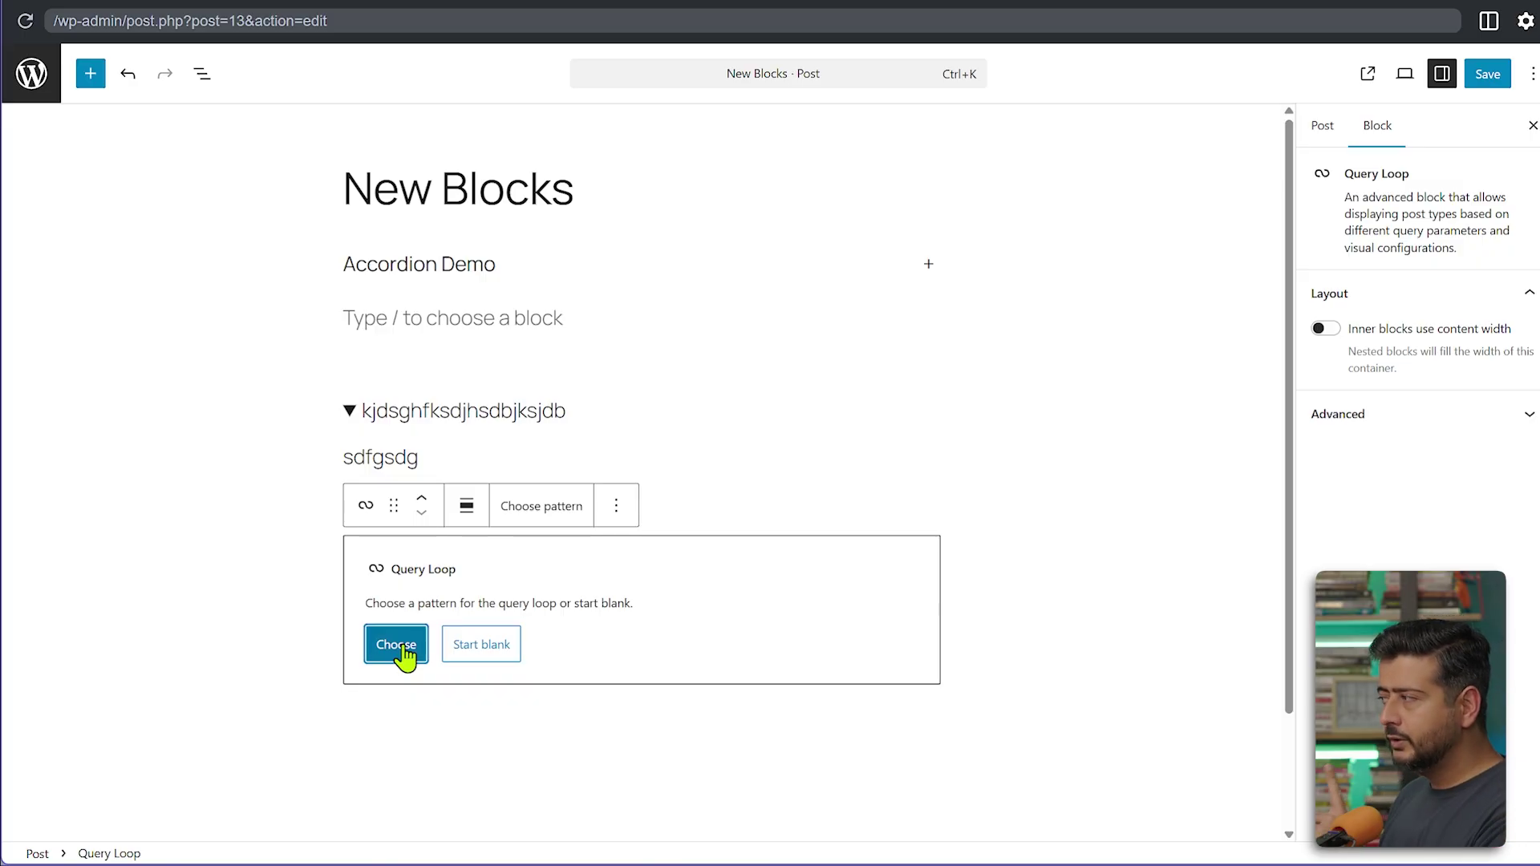
scroll(442, 586, down, 2)
click(439, 585)
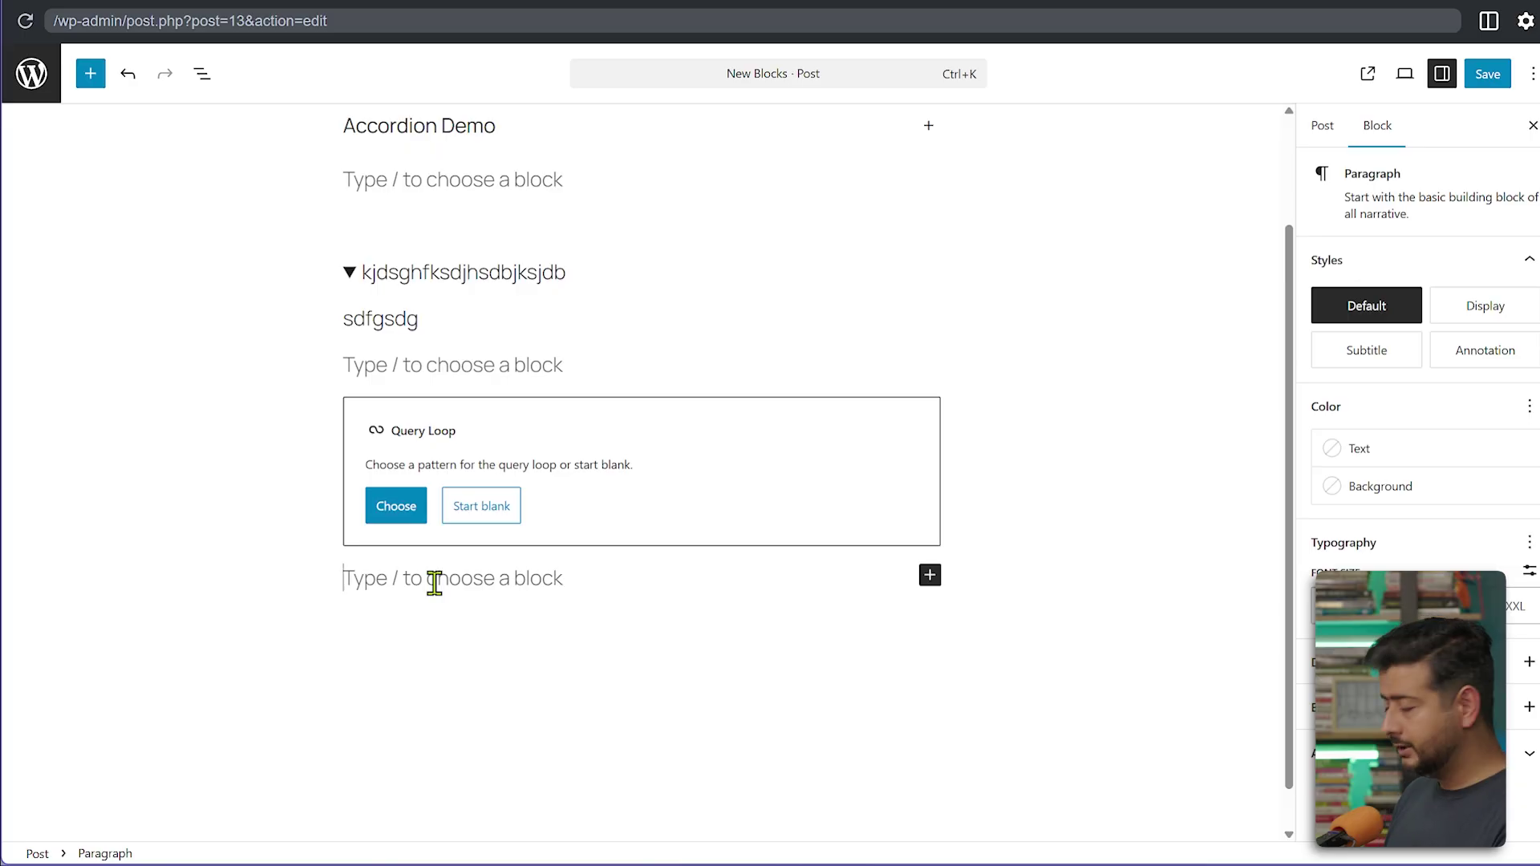
- Insert a Terms Query block using the term-names variation, with an empty block below
text(/ter)
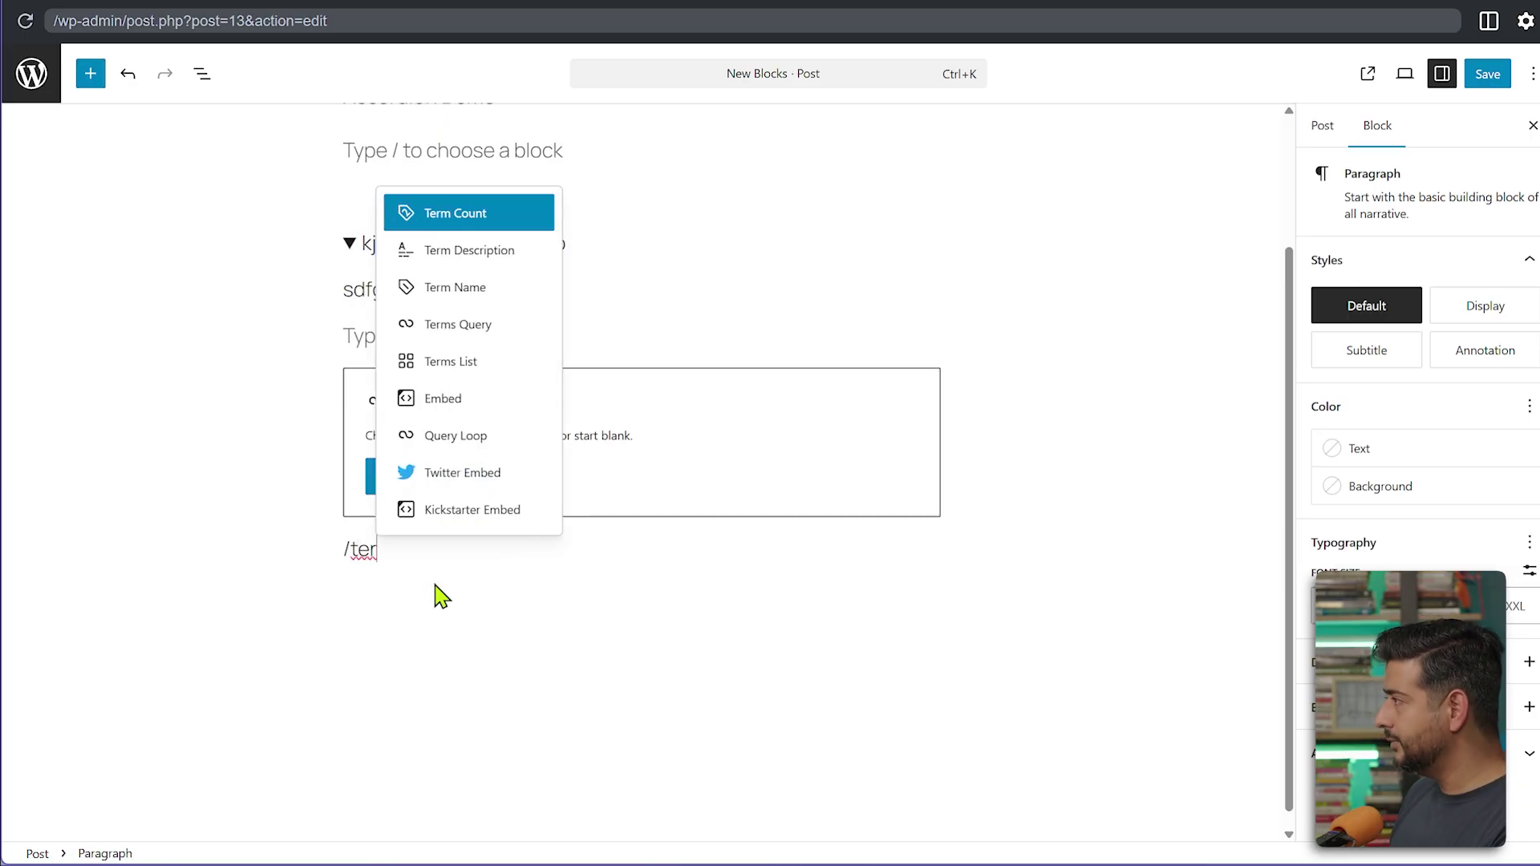
text(ms)
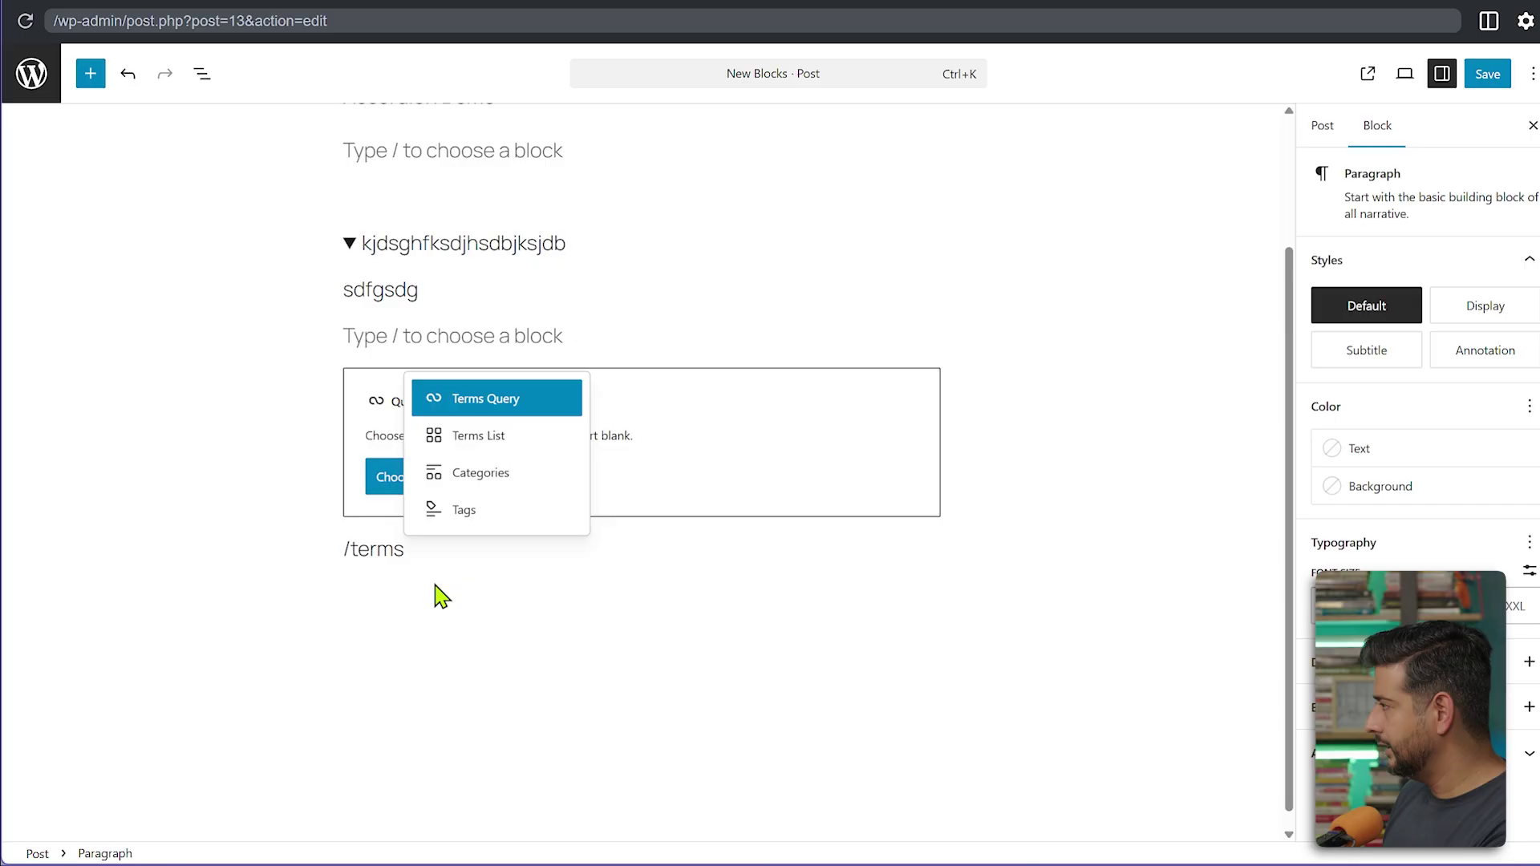
key(Return)
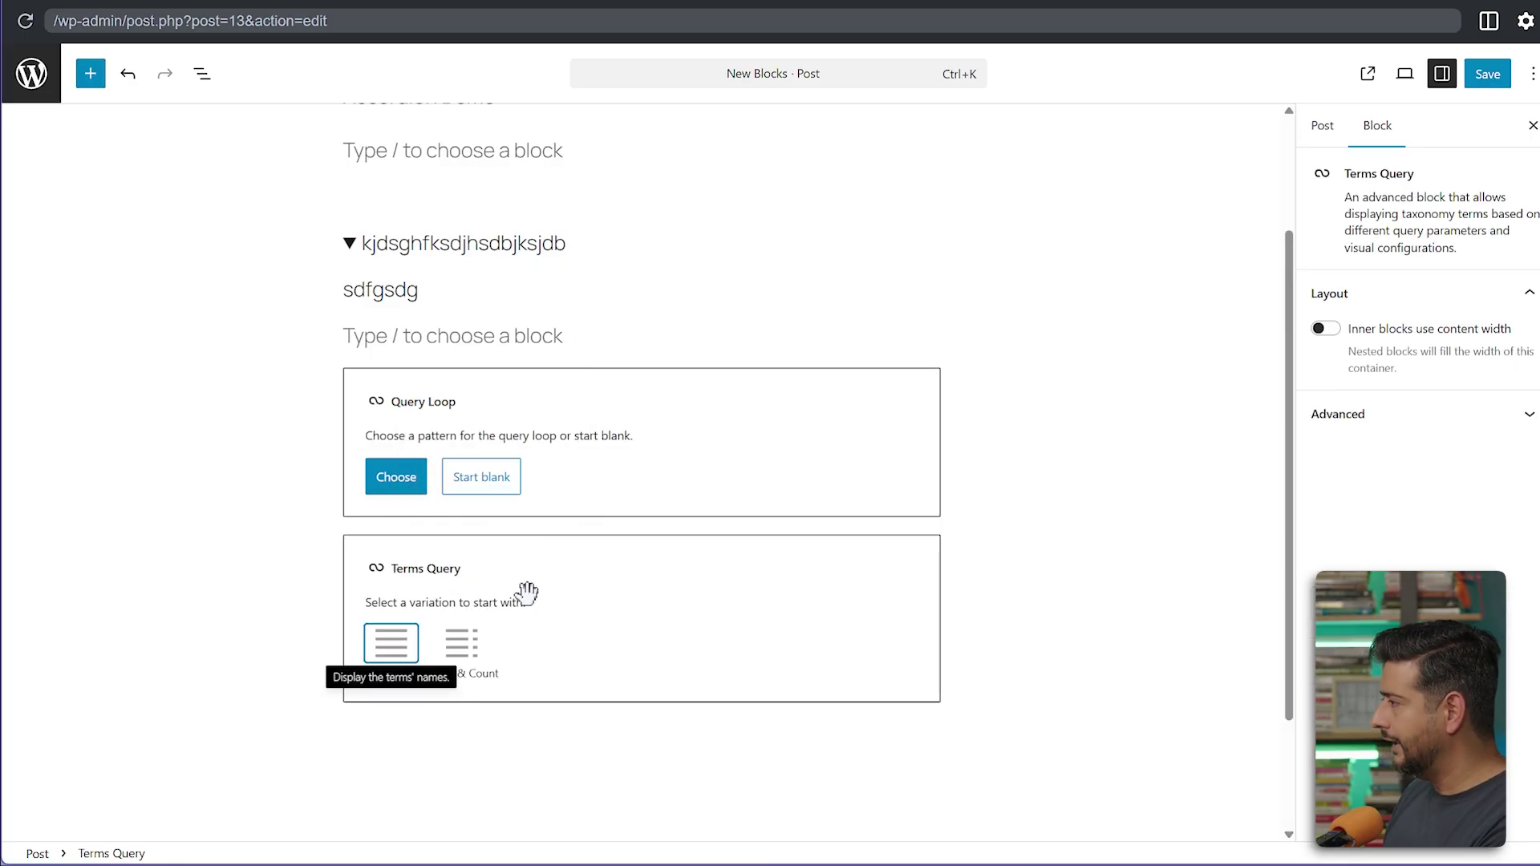
scroll(561, 641, down, 2)
click(402, 602)
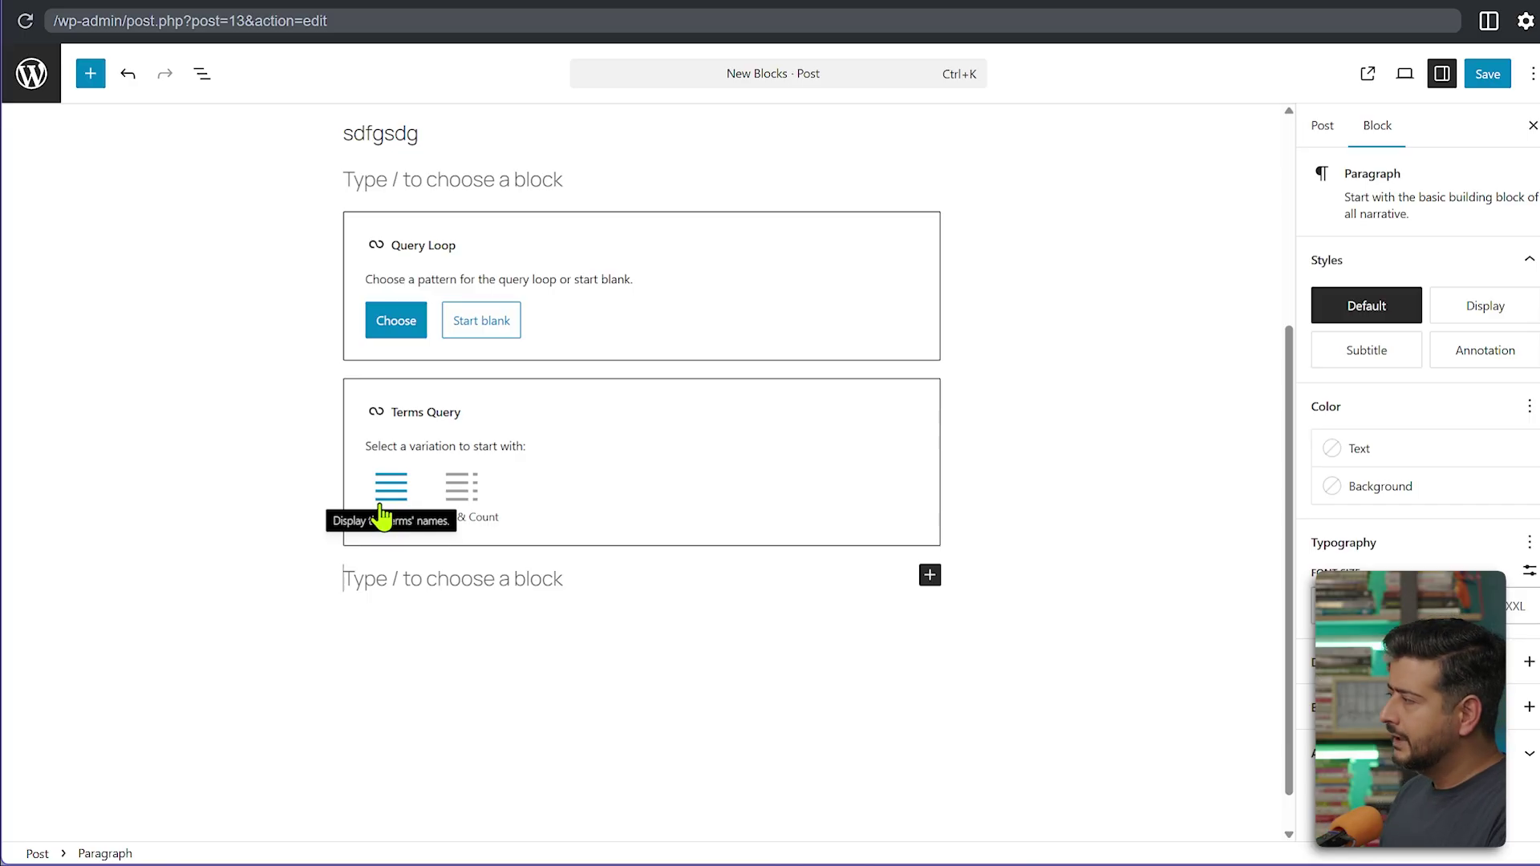
click(382, 505)
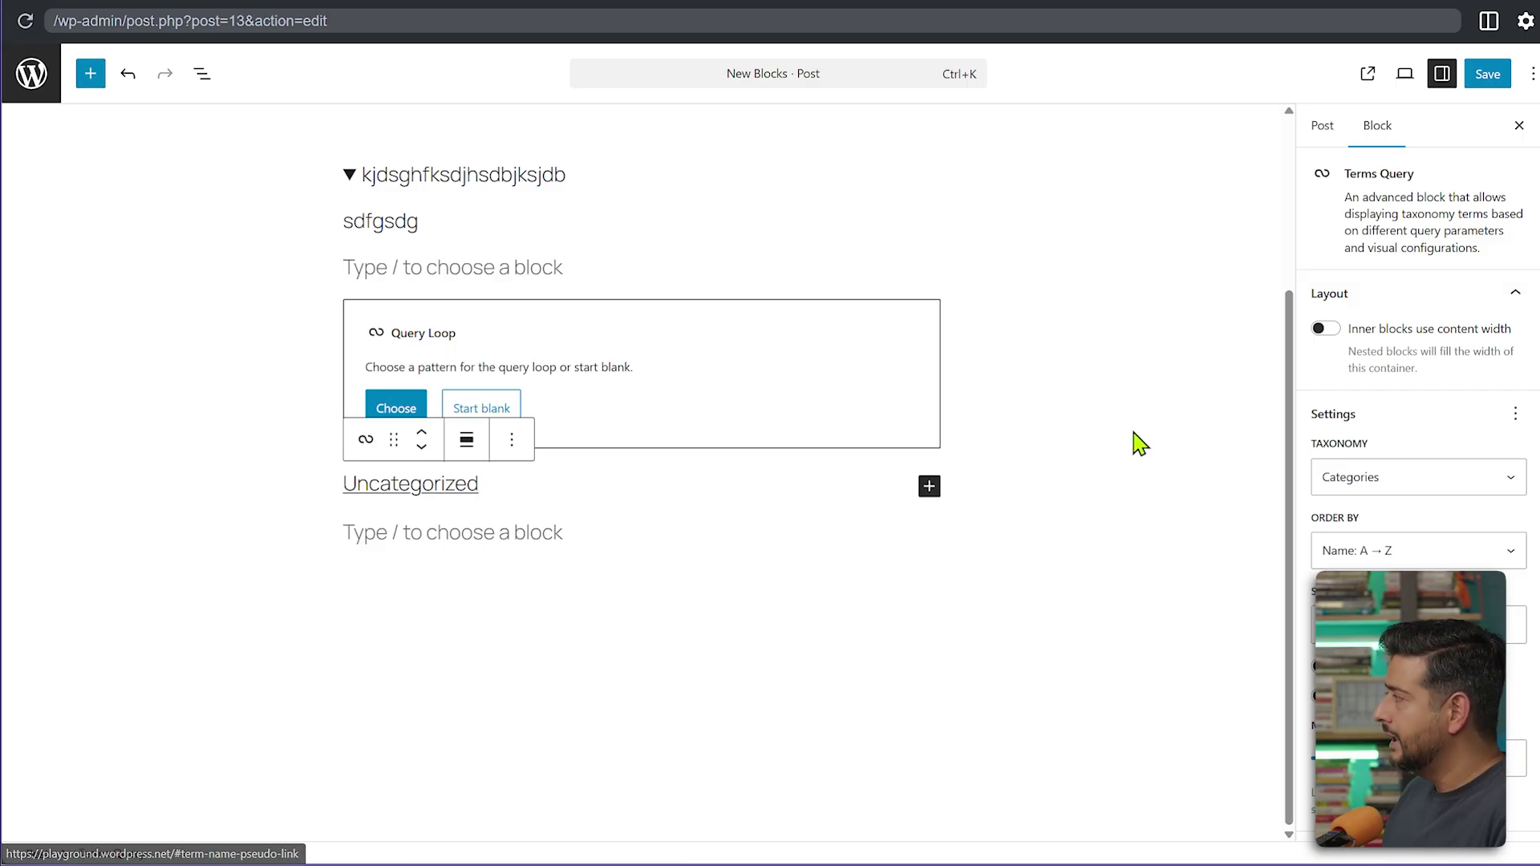
click(1429, 493)
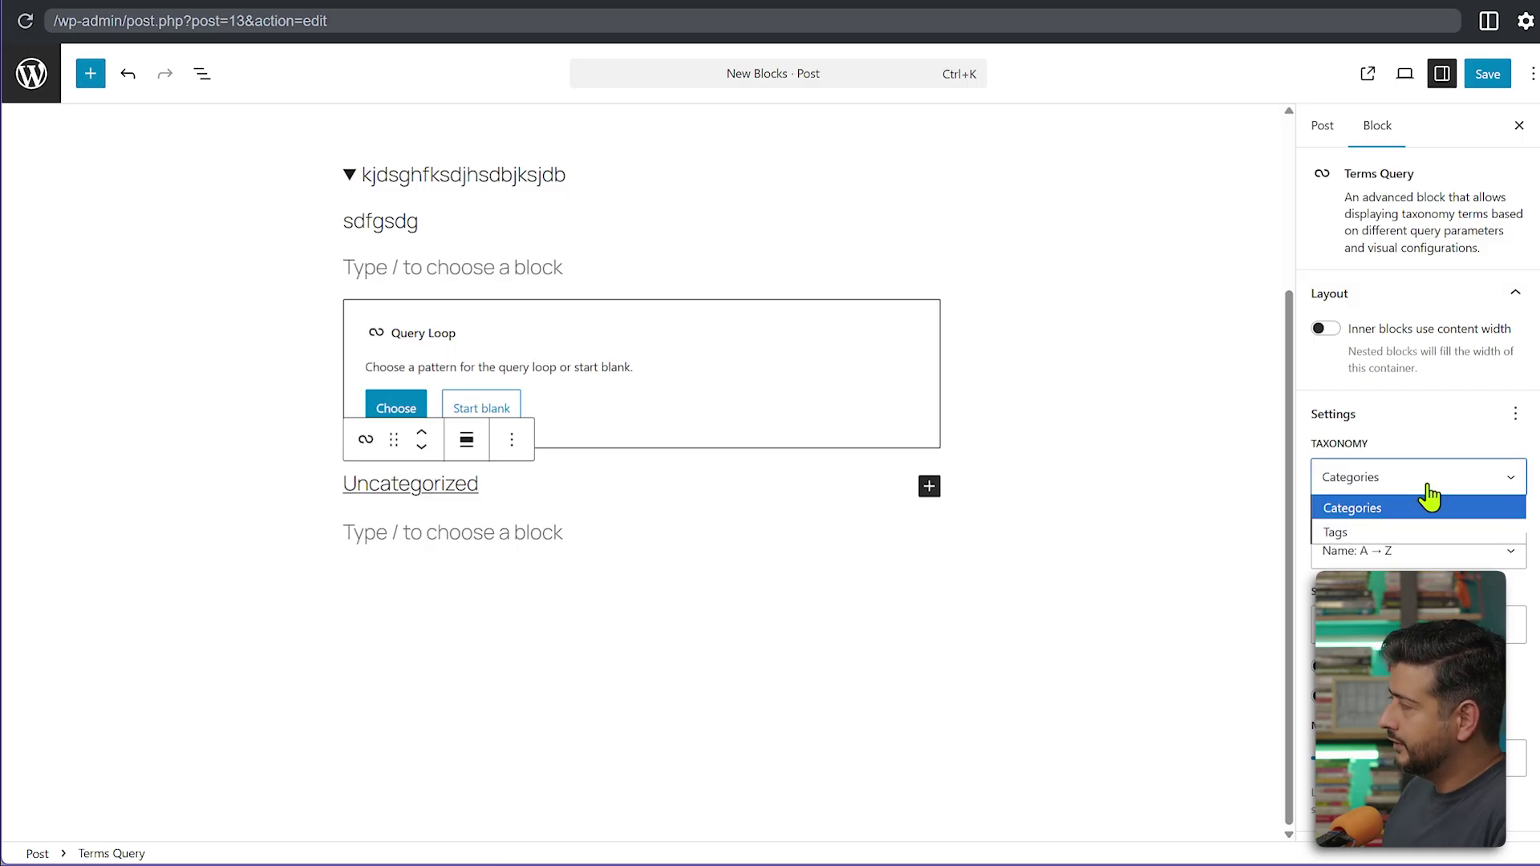
click(1428, 493)
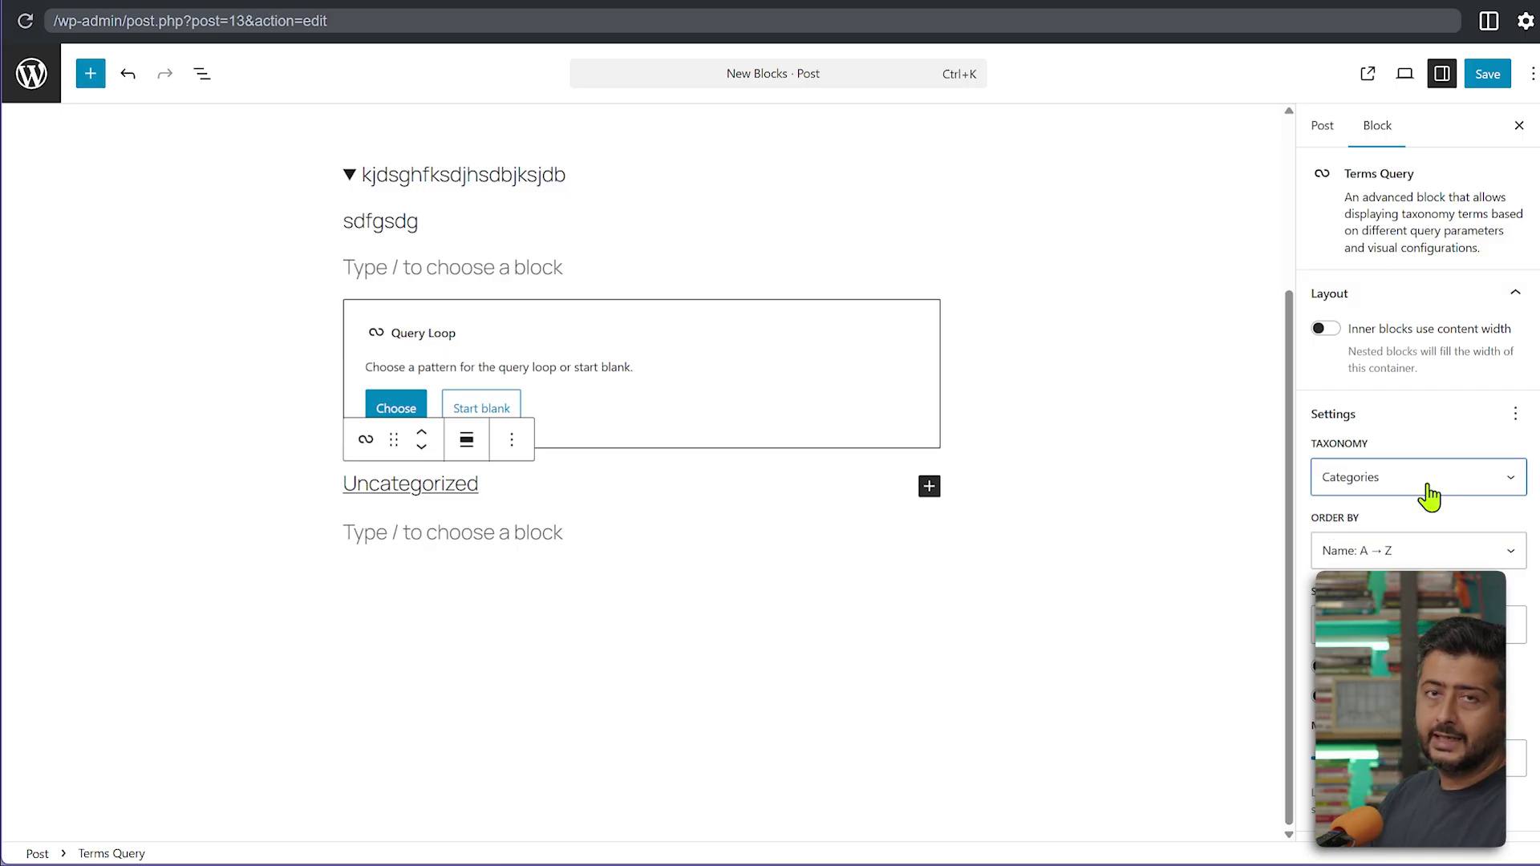
scroll(1430, 513, down, 1)
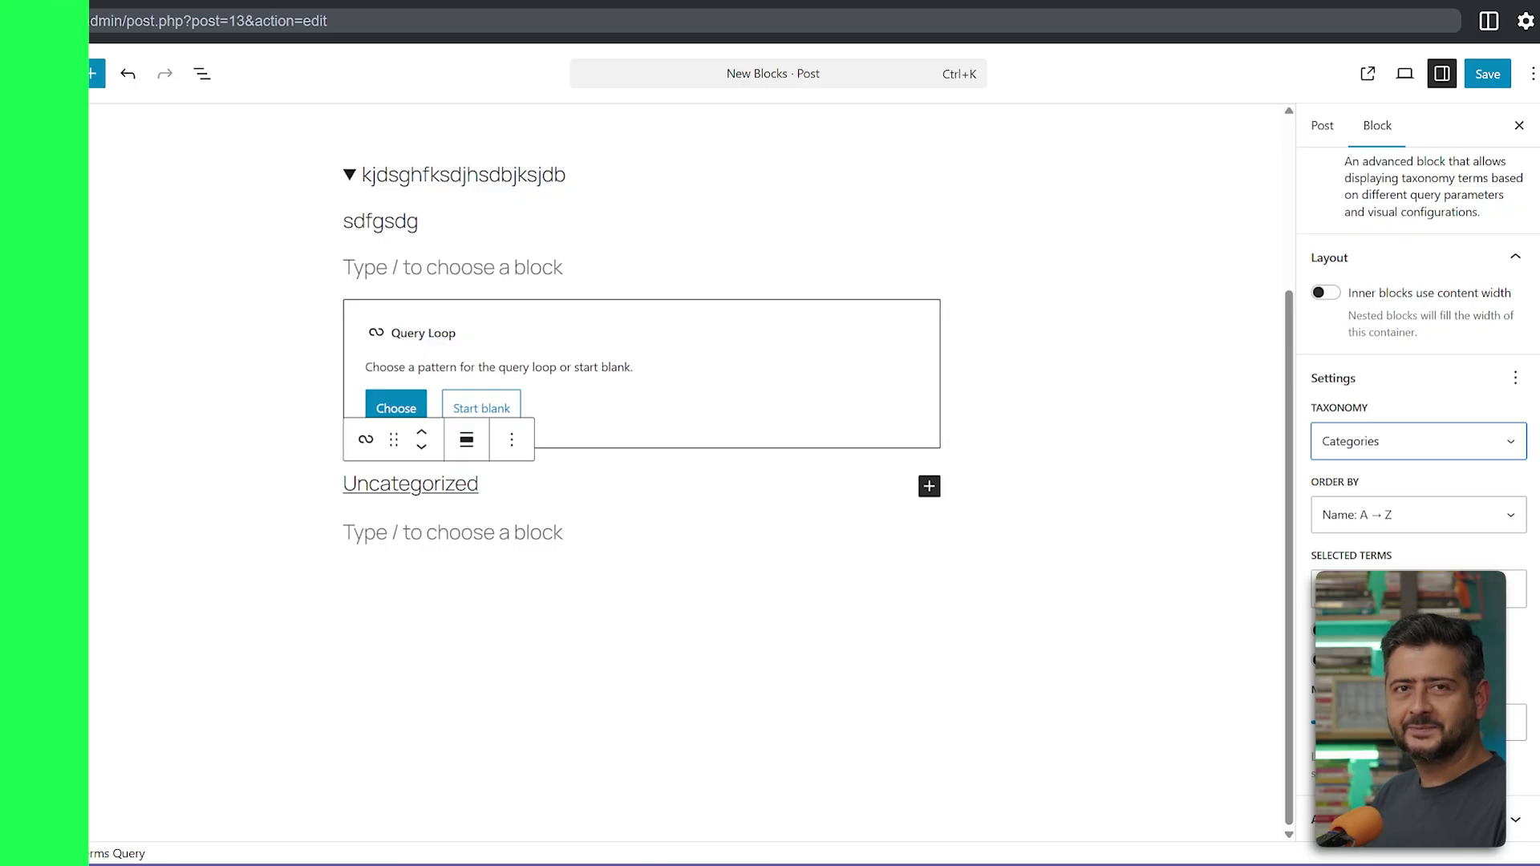
click(401, 533)
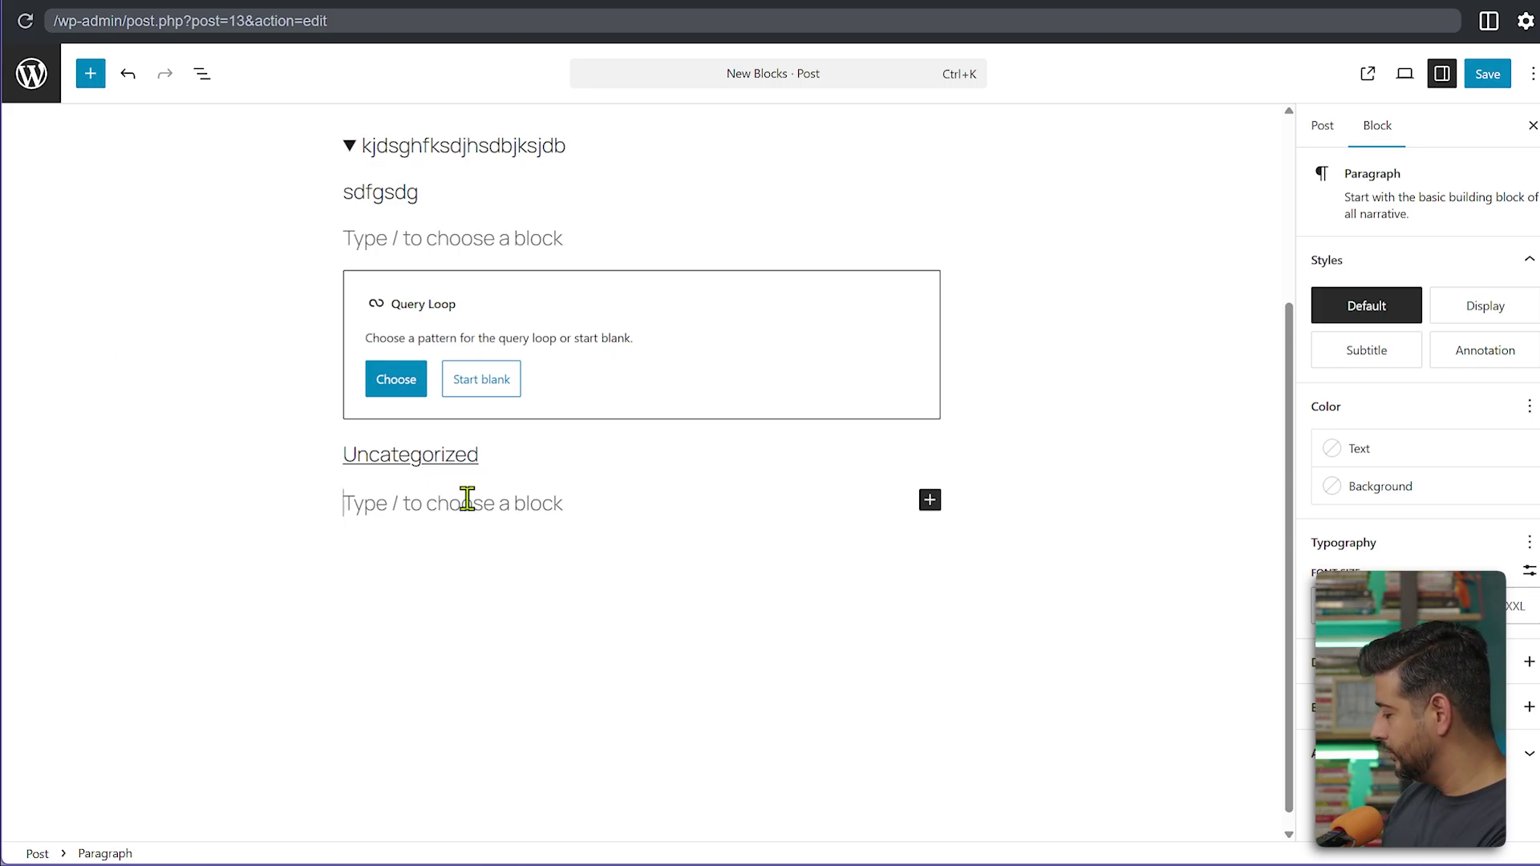
- Insert a Math block with the LaTeX E = mc^2 and review its rendered equation
text(/math)
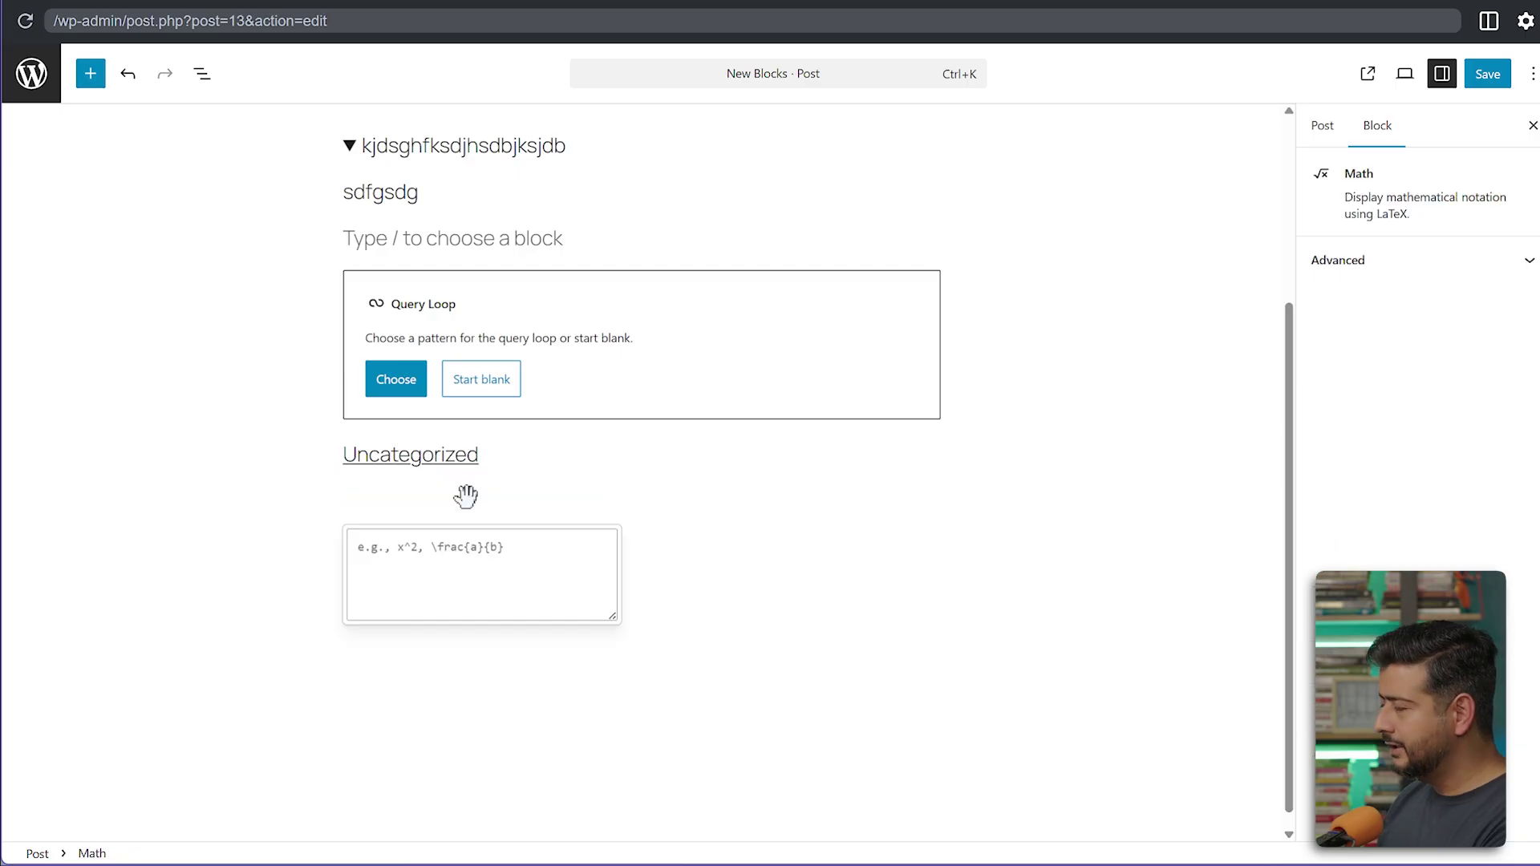
click(463, 554)
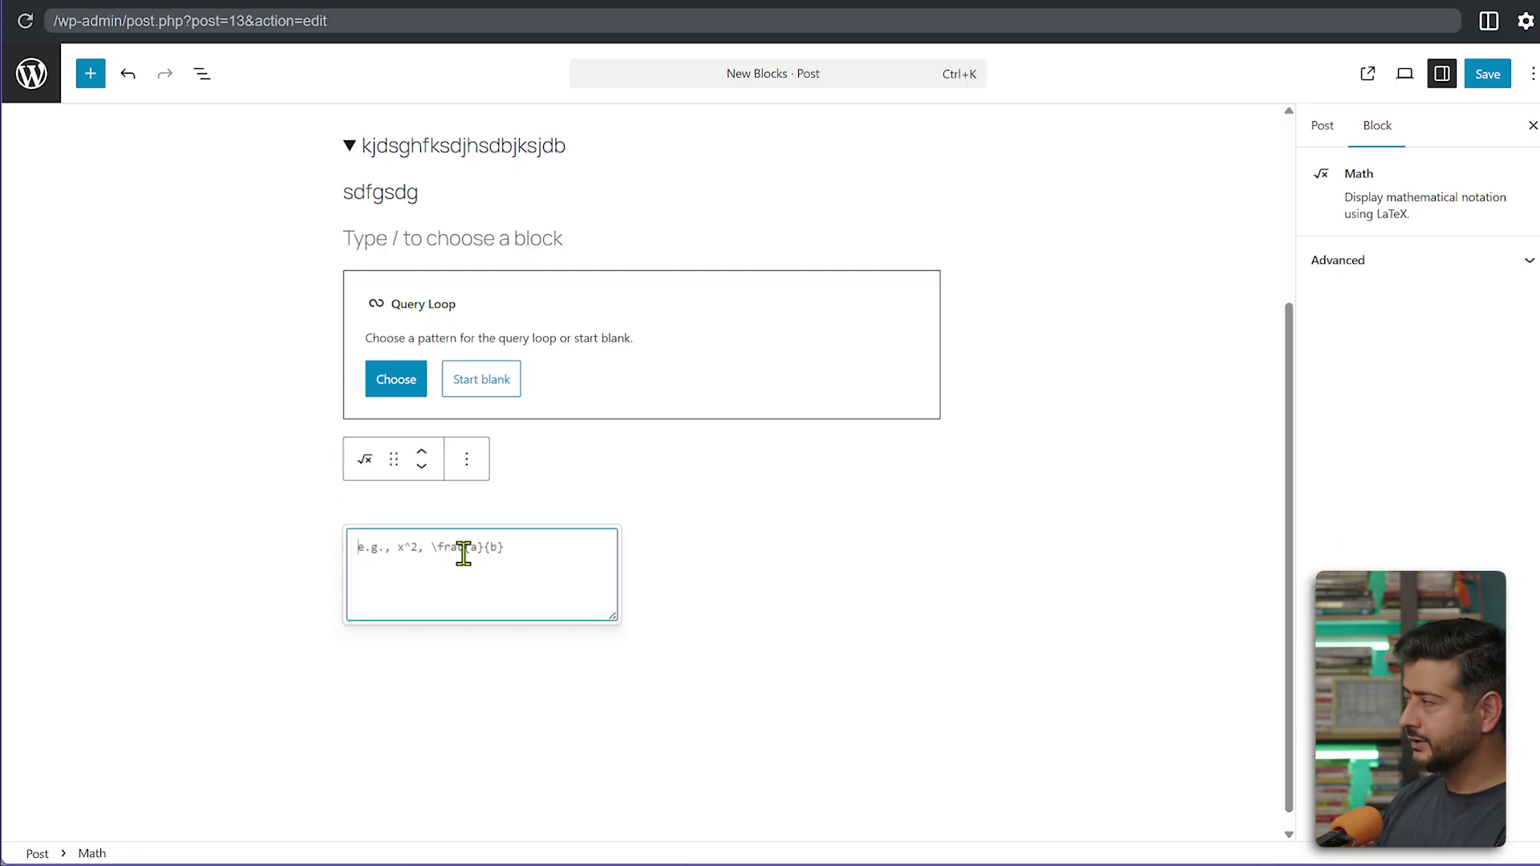
text(E = mc^2)
click(698, 594)
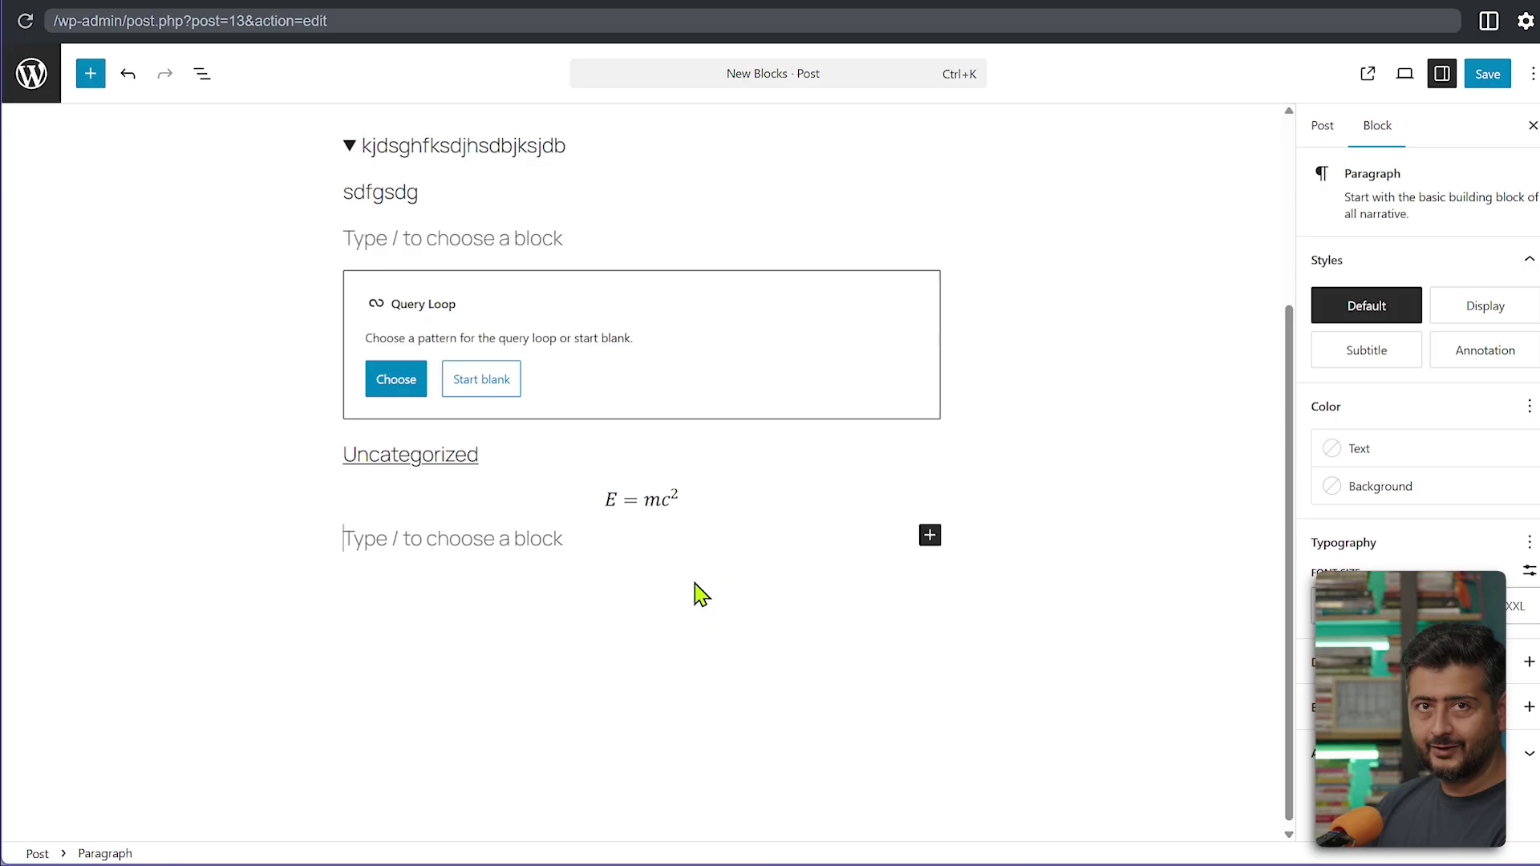
click(626, 493)
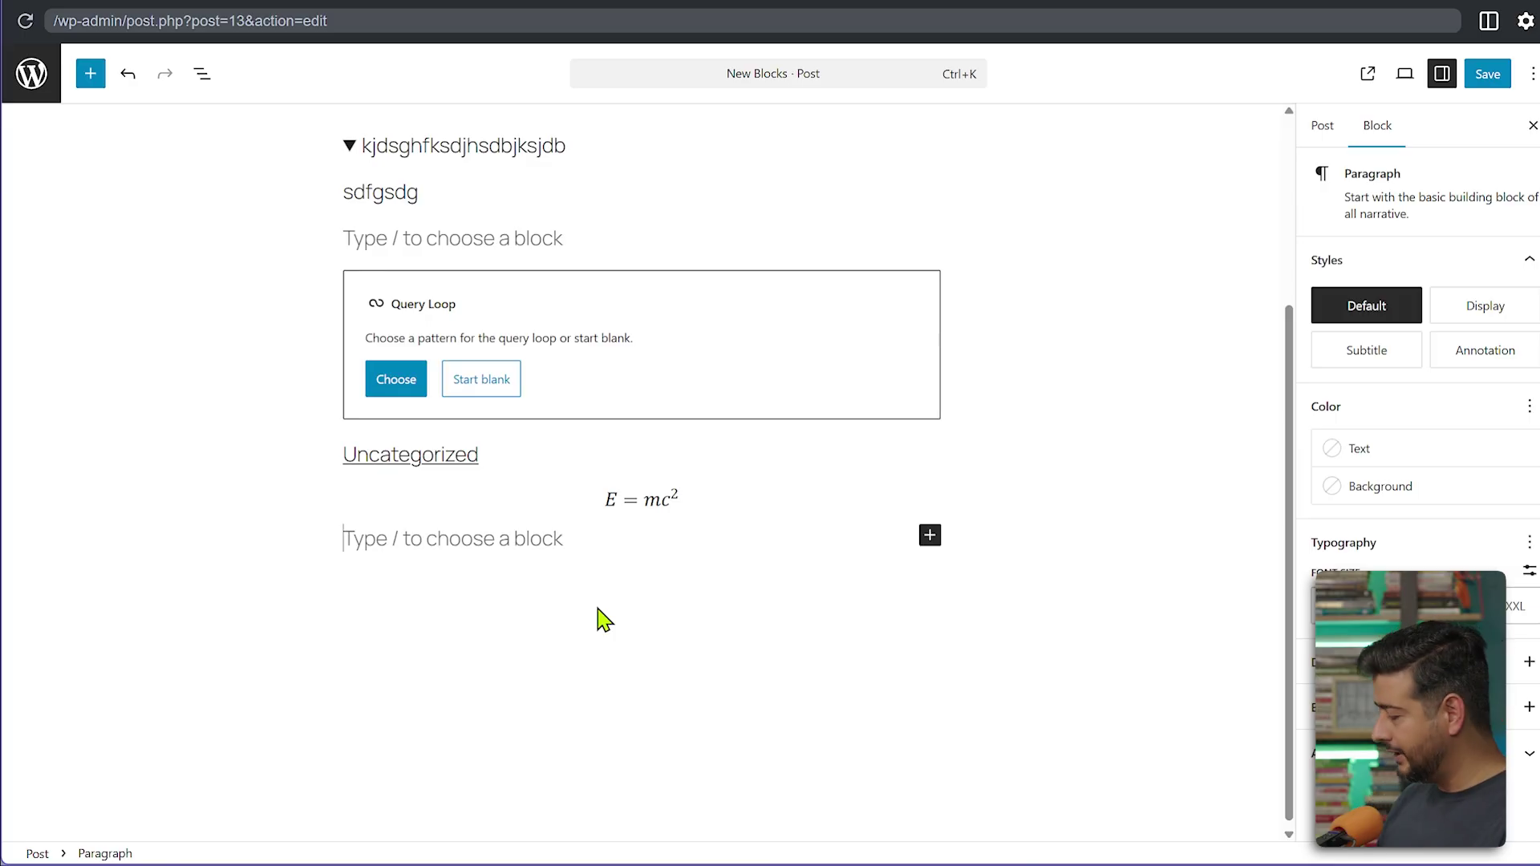
- Insert a Time to Read block via /time, showing '1–2 minutes'
text(/time)
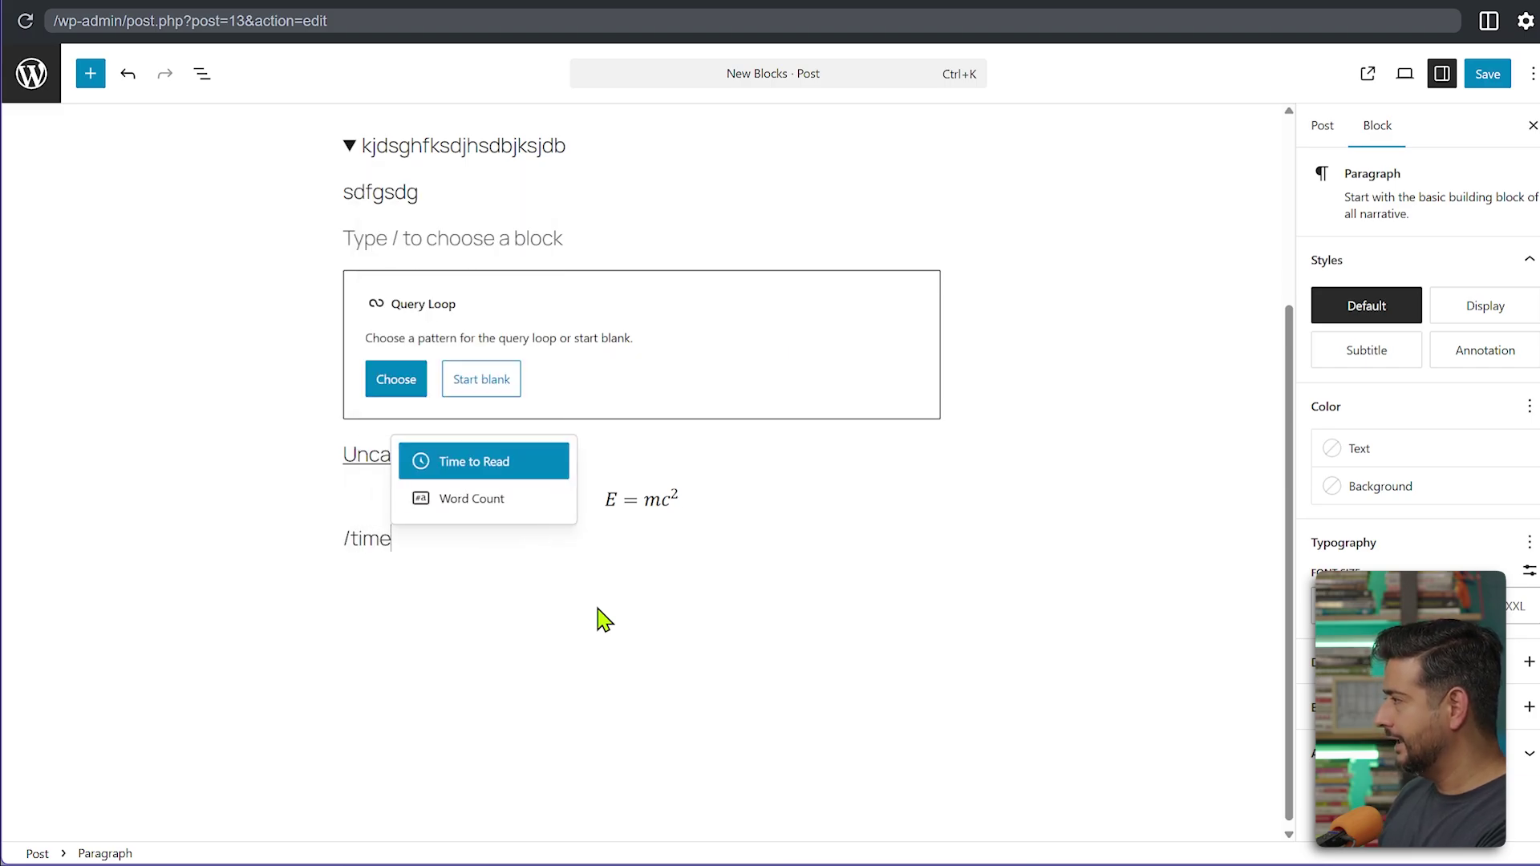
key(Return)
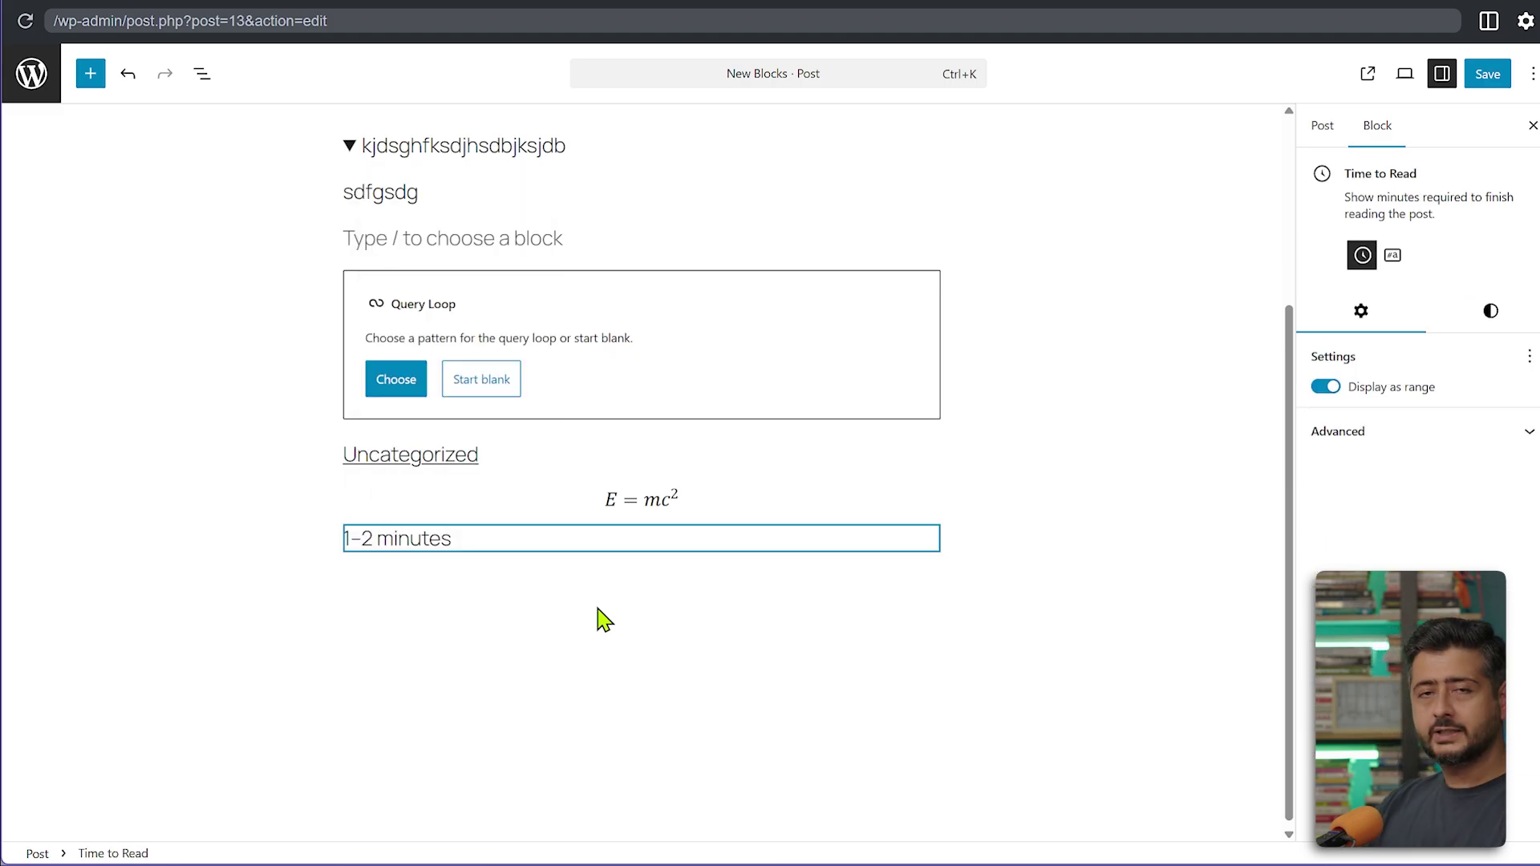